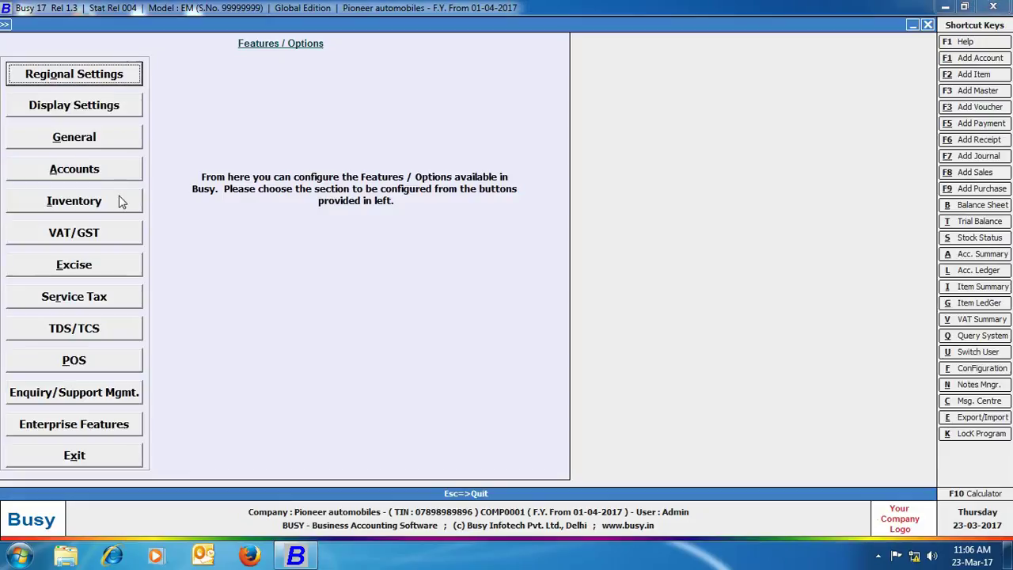
# Enable Packaging Units and Alternate Units of Items in the Inventory features and save them
pyautogui.click(120, 198)
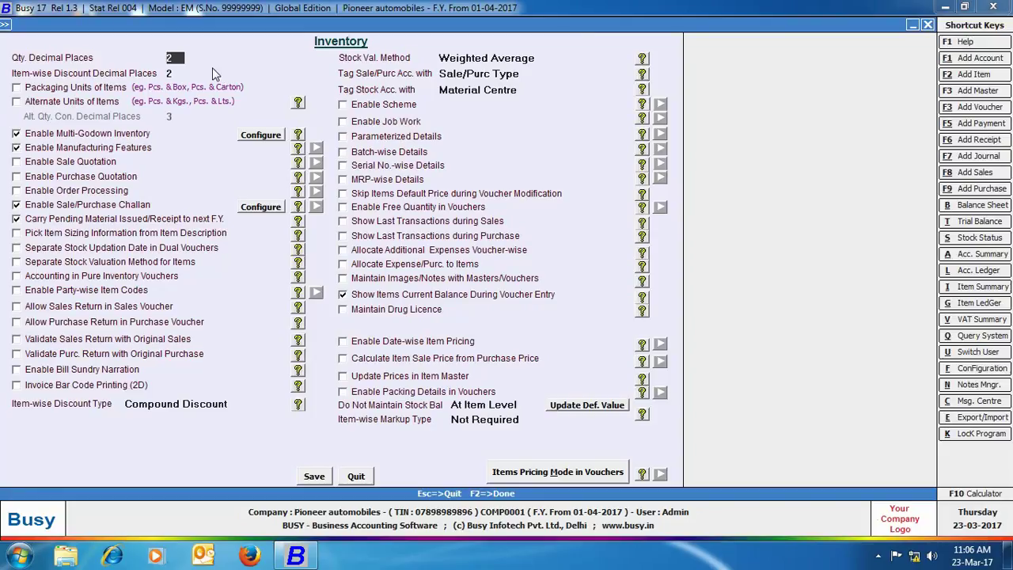
pyautogui.click(18, 89)
pyautogui.click(17, 102)
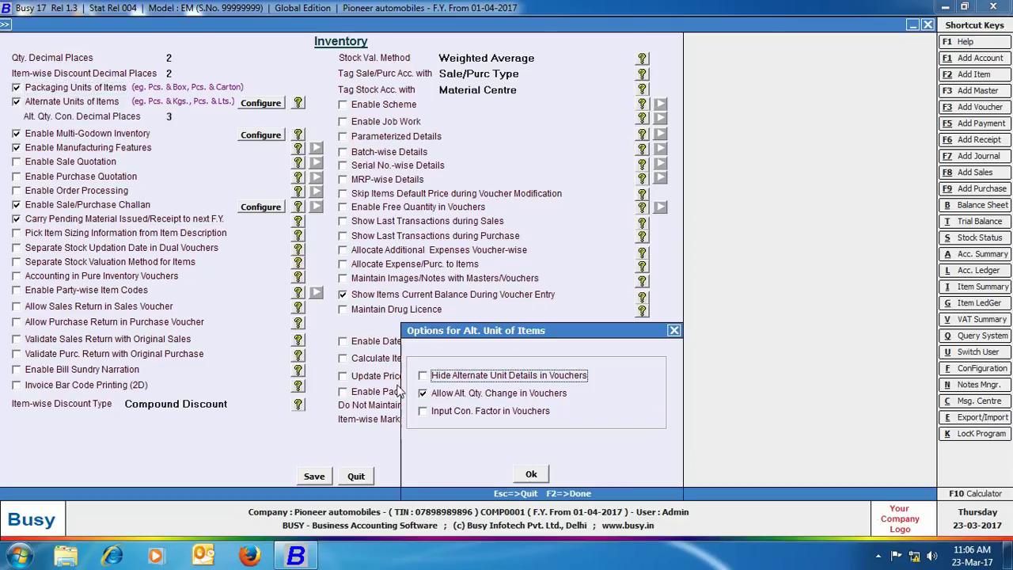
pyautogui.click(531, 475)
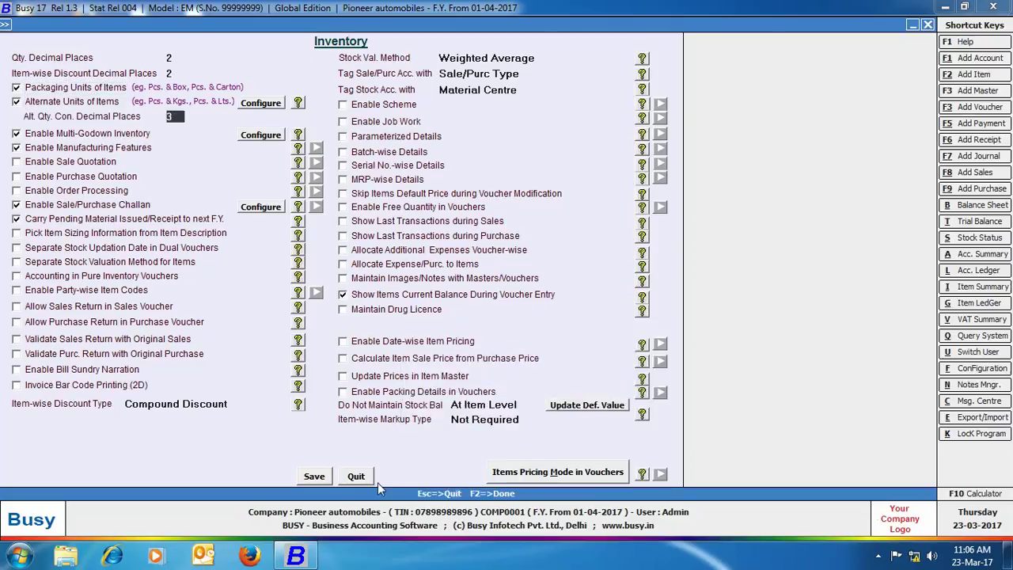
pyautogui.click(314, 475)
pyautogui.click(119, 459)
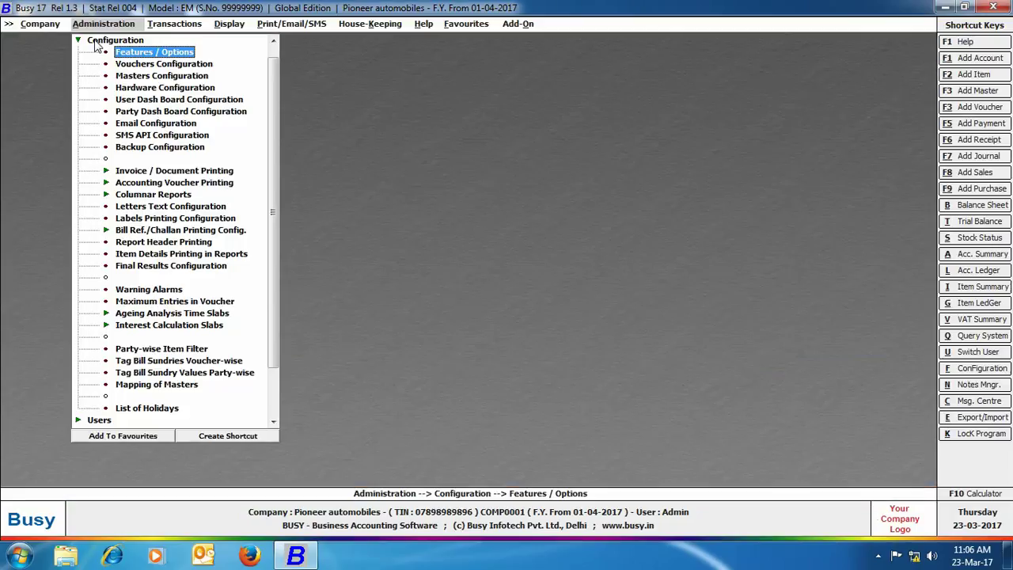
# Start a new item master named 'castrol GTX Magnatec engine oil' with the default print name
pyautogui.press('Escape')
pyautogui.click(95, 41)
pyautogui.click(129, 100)
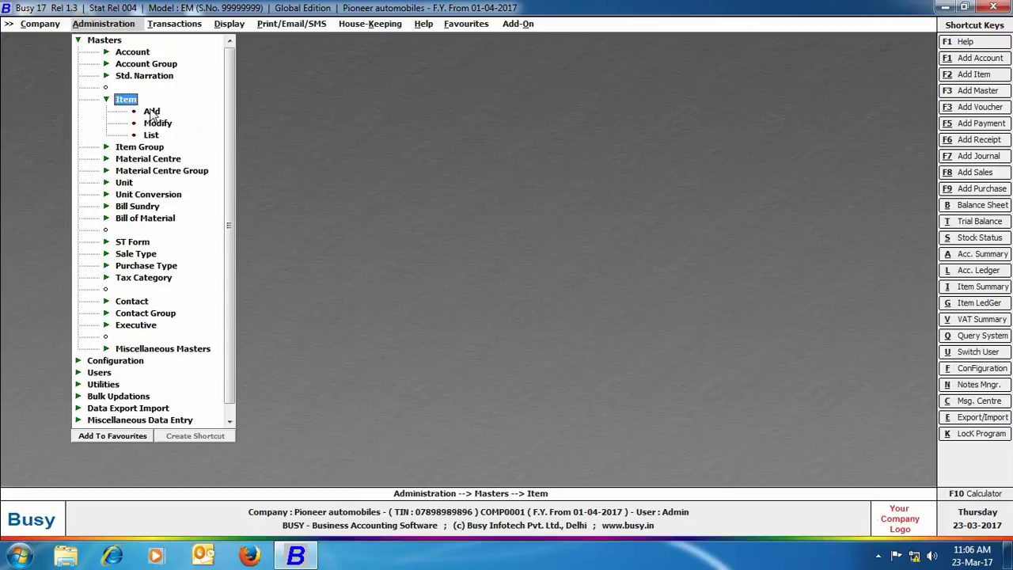
pyautogui.click(152, 112)
pyautogui.write('castrol GTX Magnatec engine oil')
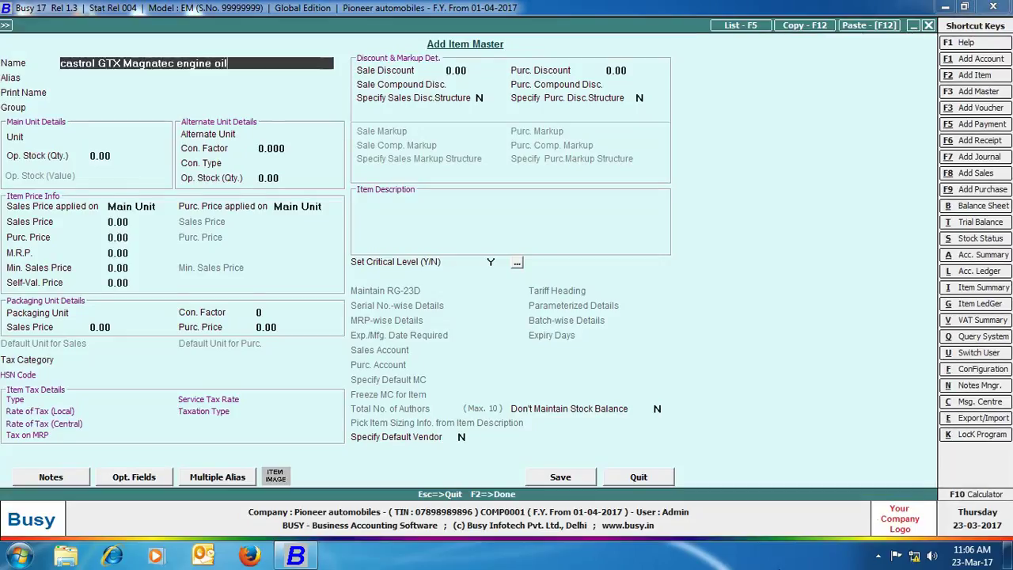
pyautogui.press('Return')
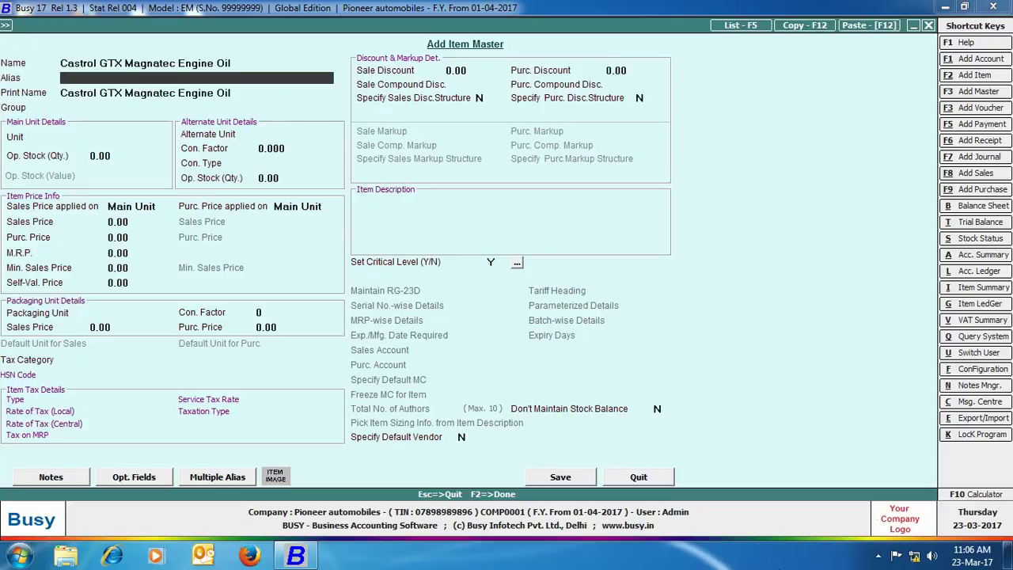
pyautogui.press('Return')
pyautogui.press('Return')
# Assign group Engine Oil, main unit Can, alternate unit Litres at 2 litres per can
pyautogui.write('engi')
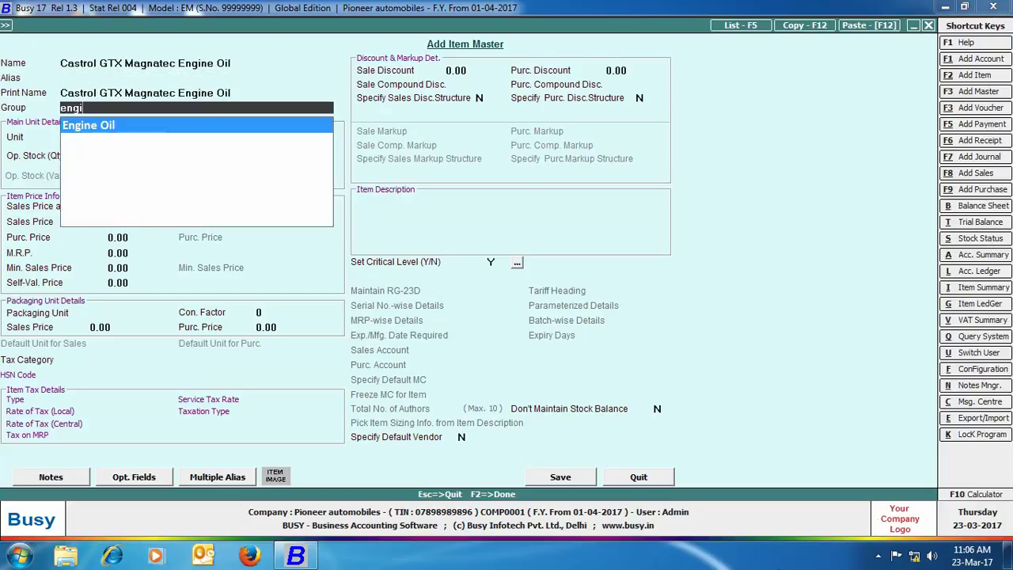
pyautogui.press('Return')
pyautogui.write('can')
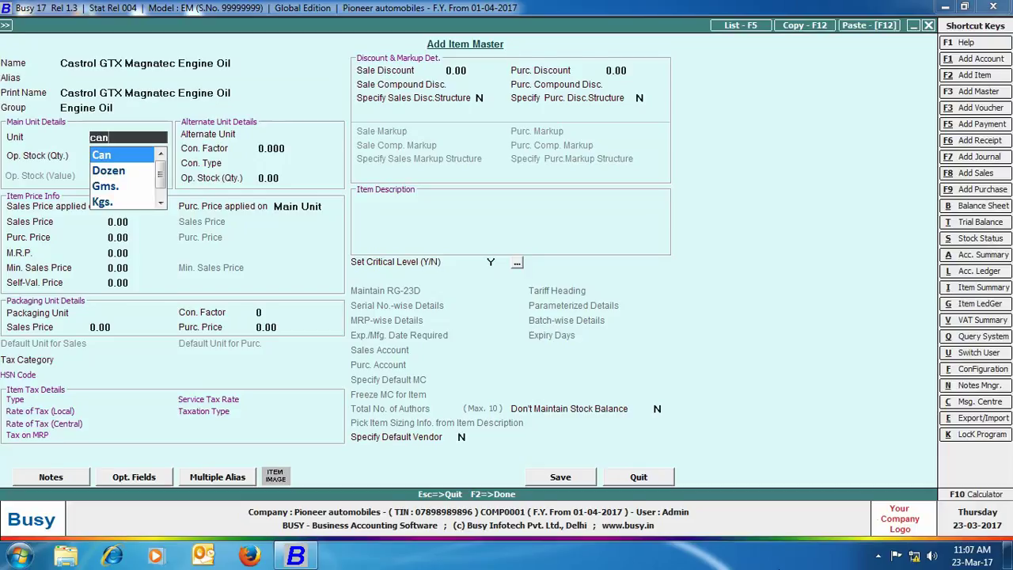
pyautogui.press('Return')
pyautogui.press('Return')
pyautogui.write('litre')
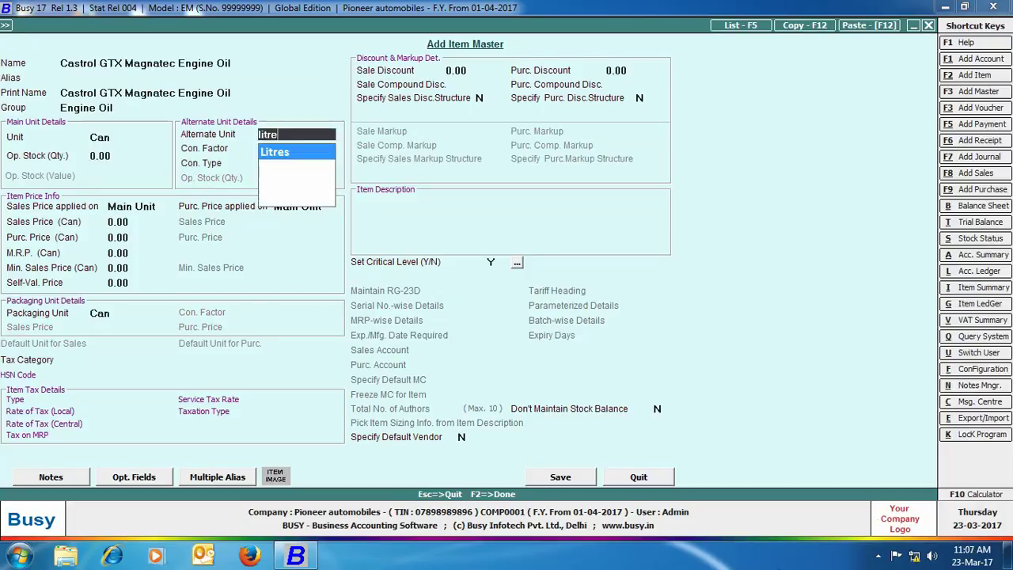
pyautogui.press('Return')
pyautogui.write('2')
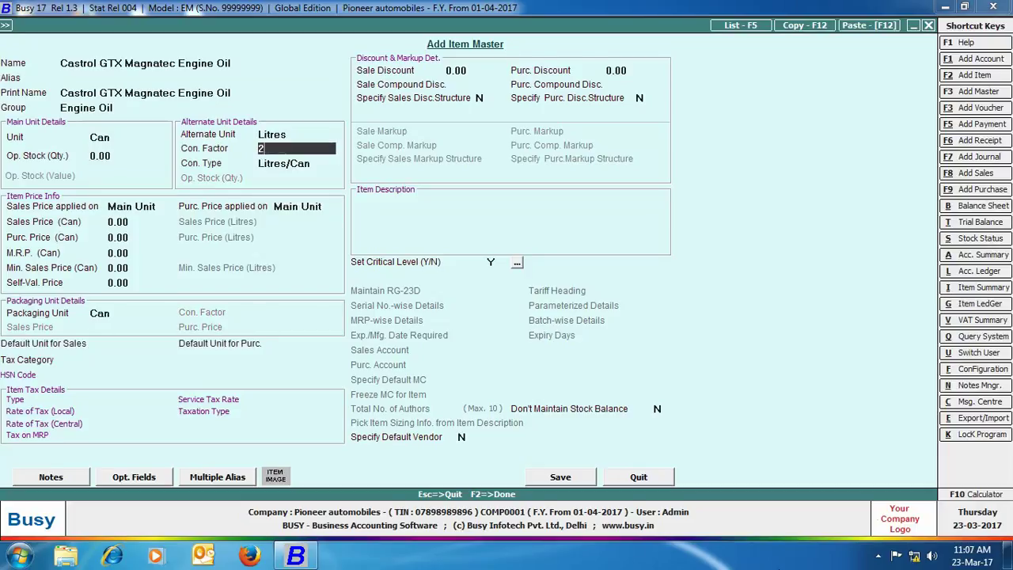
pyautogui.press('Return')
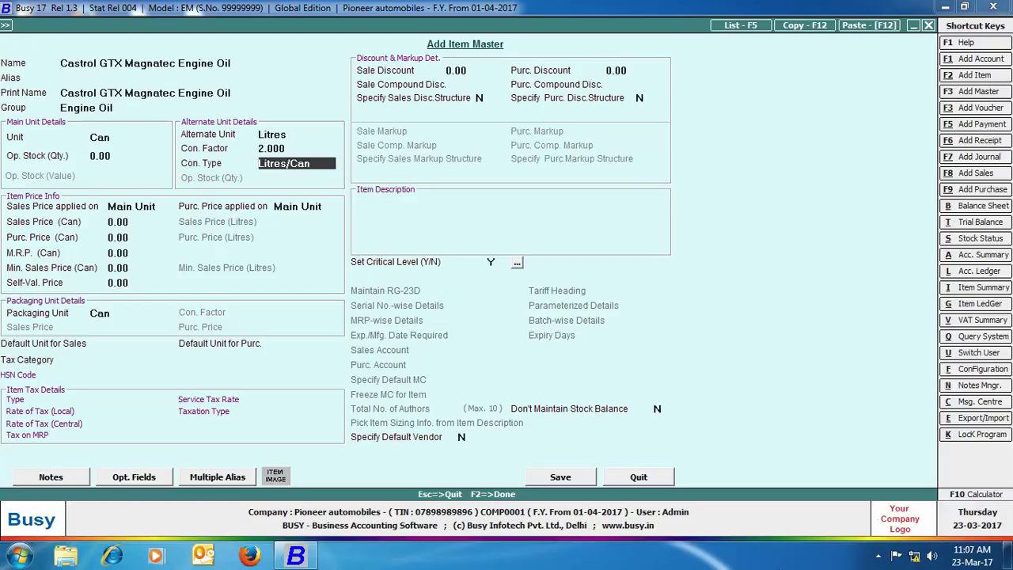
pyautogui.click(132, 206)
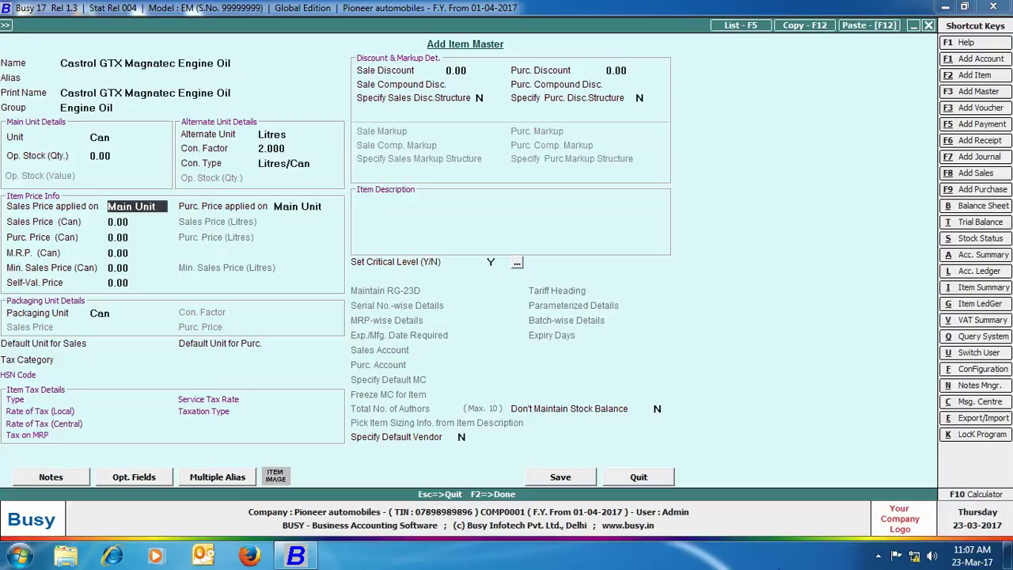
# Base sales price on Litres and enter prices: sales 350, purchase 600, M.R.P. 700, minimum 350
pyautogui.click(131, 205)
pyautogui.click(122, 237)
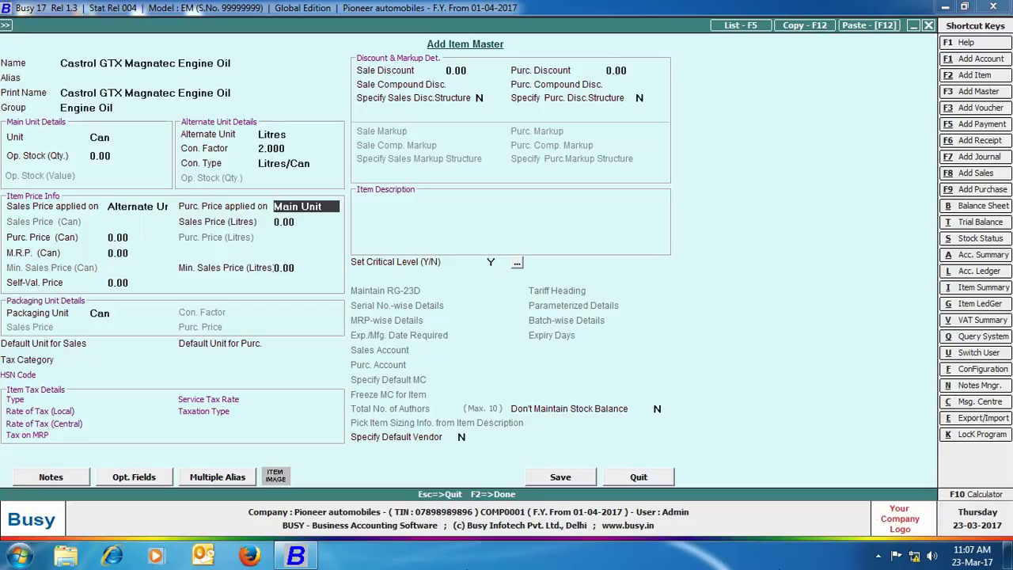
pyautogui.click(311, 207)
pyautogui.click(313, 226)
pyautogui.write('350')
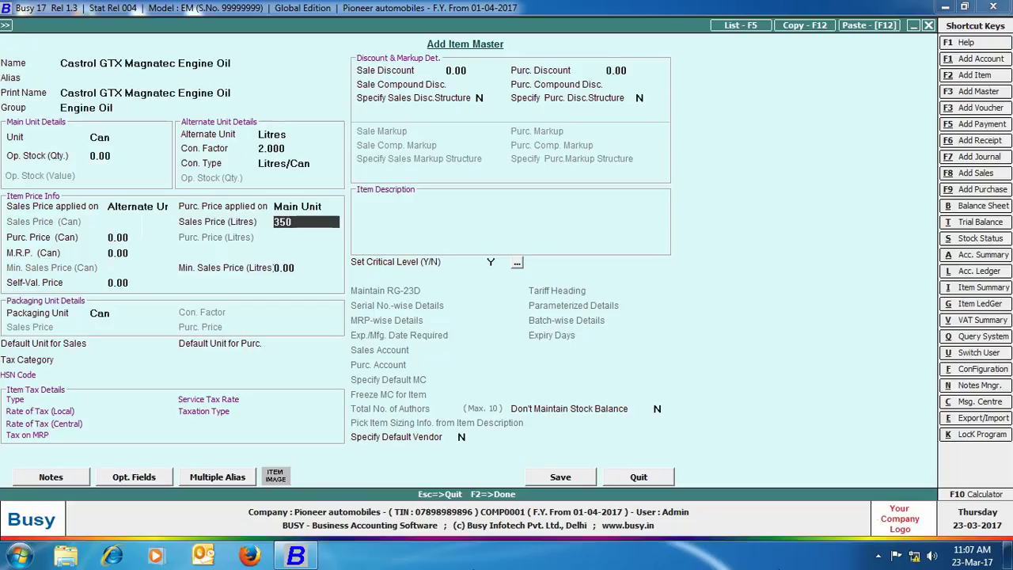
pyautogui.press('Return')
pyautogui.write('600')
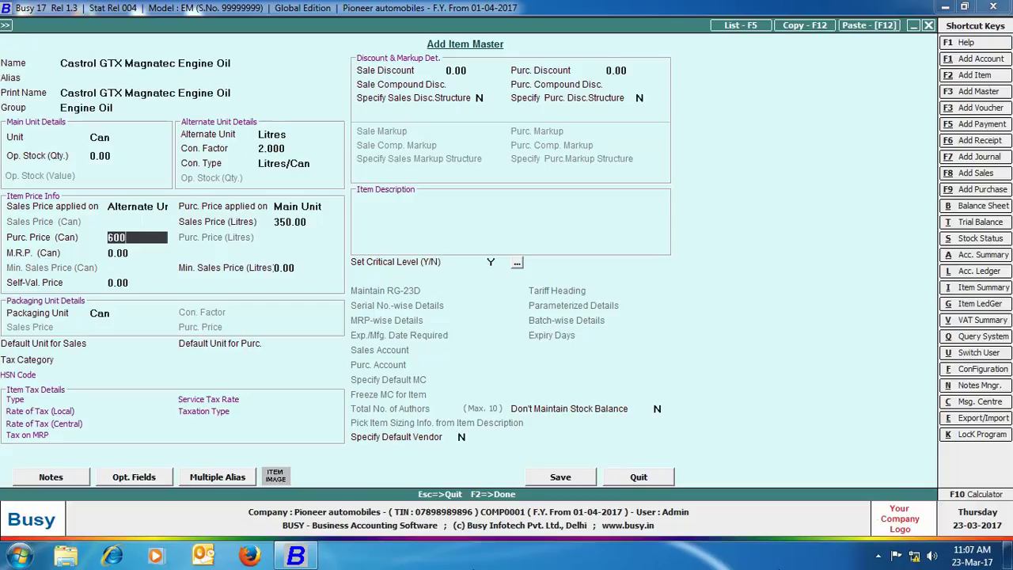
pyautogui.press('Return')
pyautogui.write('700')
pyautogui.press('Return')
pyautogui.write('350')
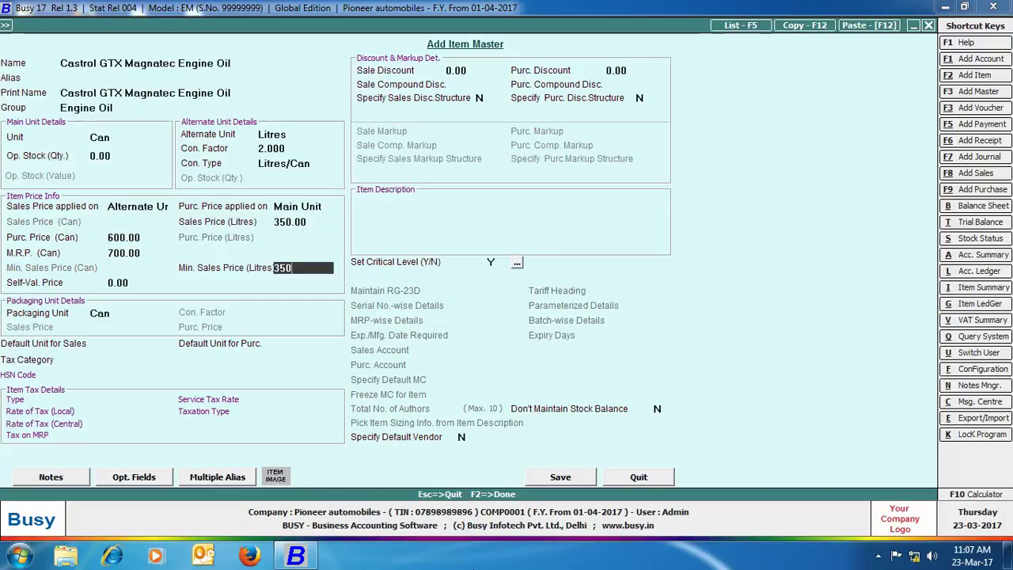
pyautogui.press('Return')
pyautogui.press('Return')
# Add Box packaging of 10 cans, box prices 6500/5800, 12.5% tax, and save the item
pyautogui.write('box')
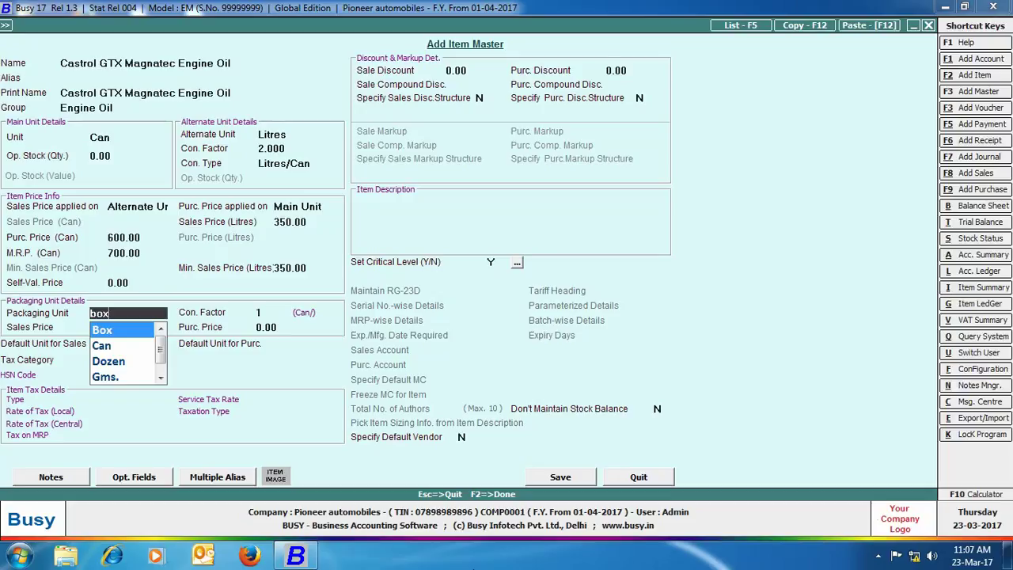
pyautogui.press('Return')
pyautogui.write('10')
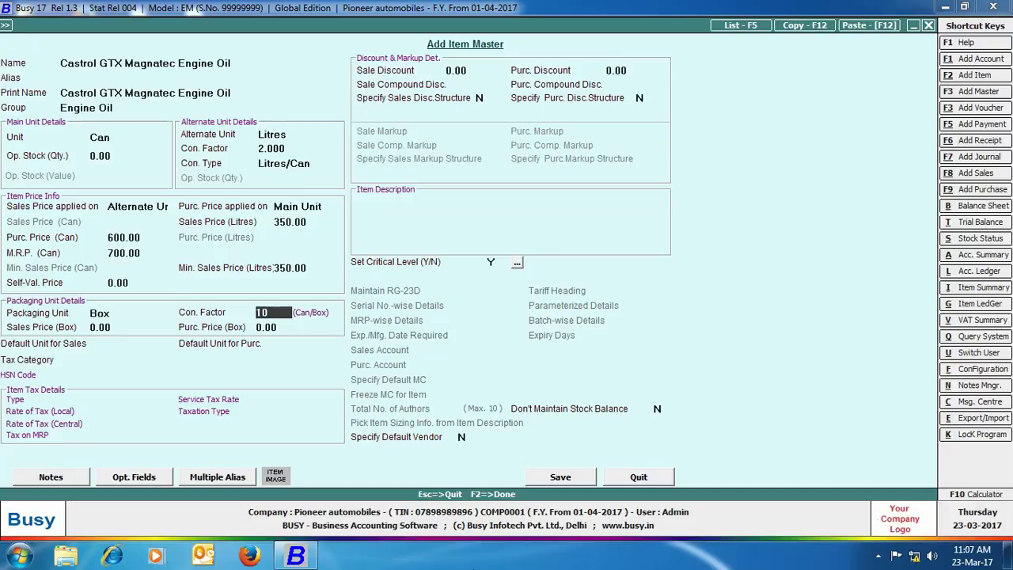
pyautogui.press('Return')
pyautogui.write('6500')
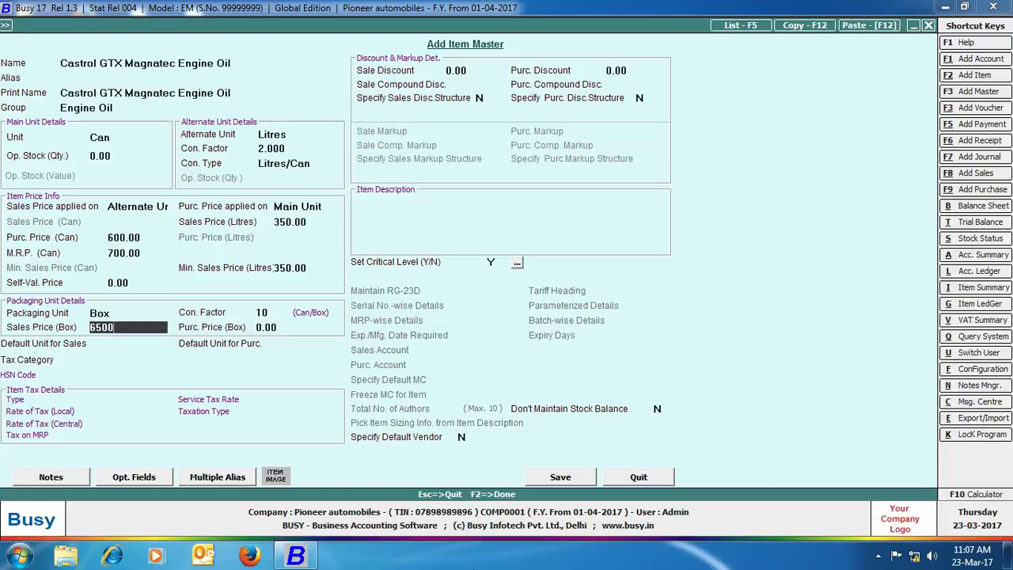
pyautogui.press('Return')
pyautogui.write('5800')
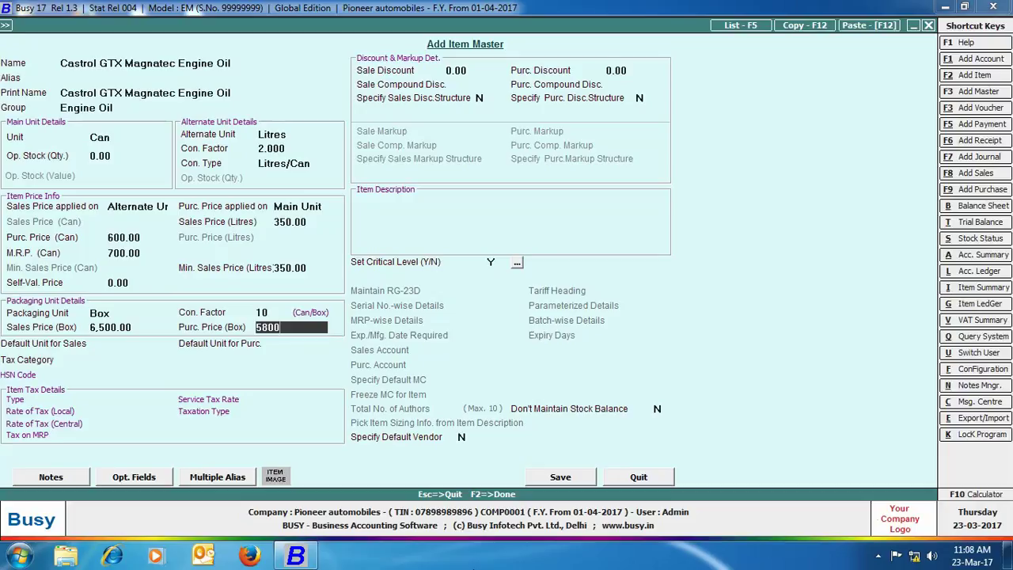
pyautogui.press('Return')
pyautogui.press('Return')
pyautogui.press('Return')
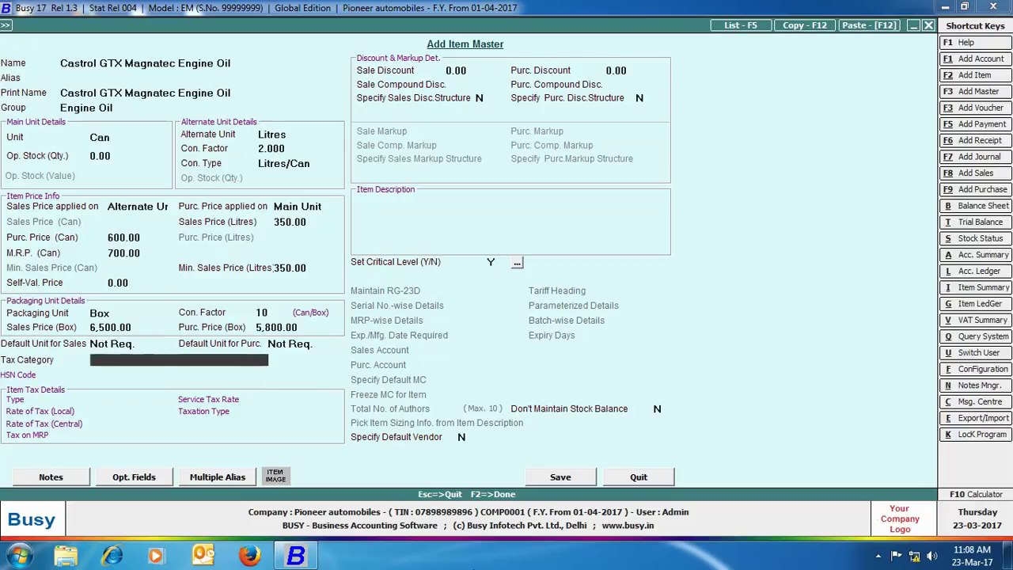
pyautogui.write('12.5')
pyautogui.press('Return')
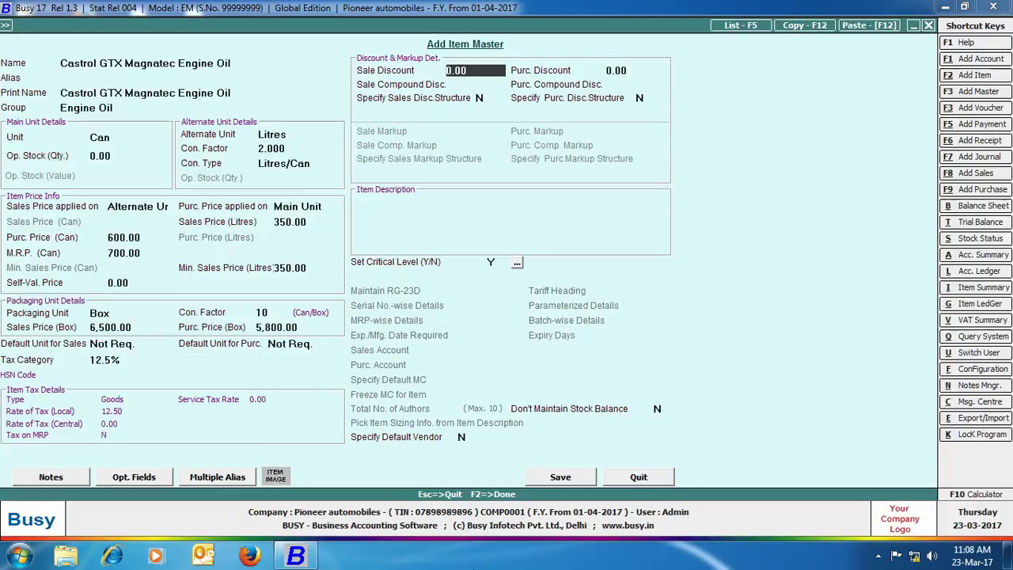
pyautogui.click(590, 473)
pyautogui.click(638, 477)
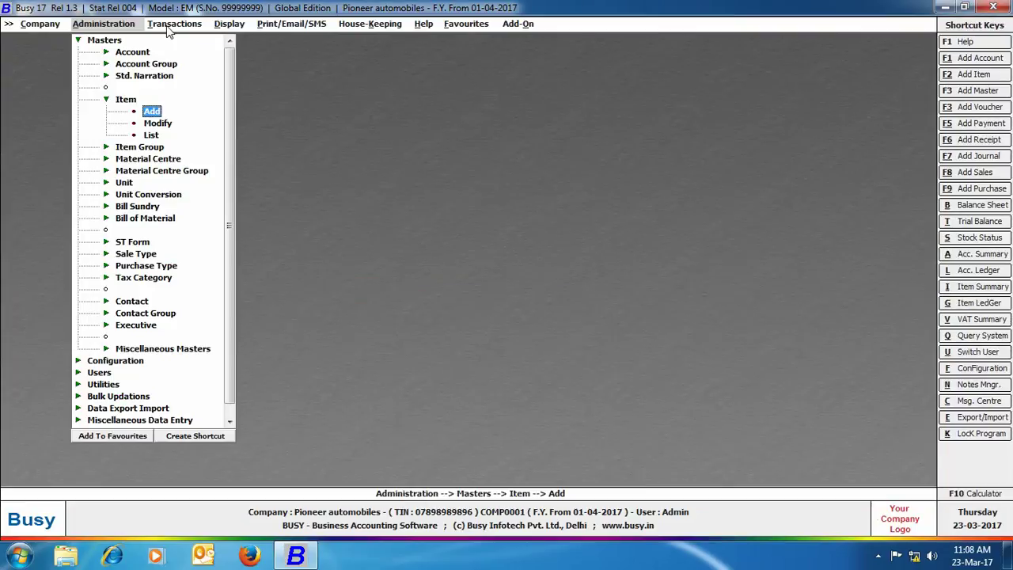
# Start purchase voucher 1 in the Main series, type VAT/12.5% (T), supplier Auto Oil Traders
pyautogui.click(174, 24)
pyautogui.click(180, 52)
pyautogui.click(193, 63)
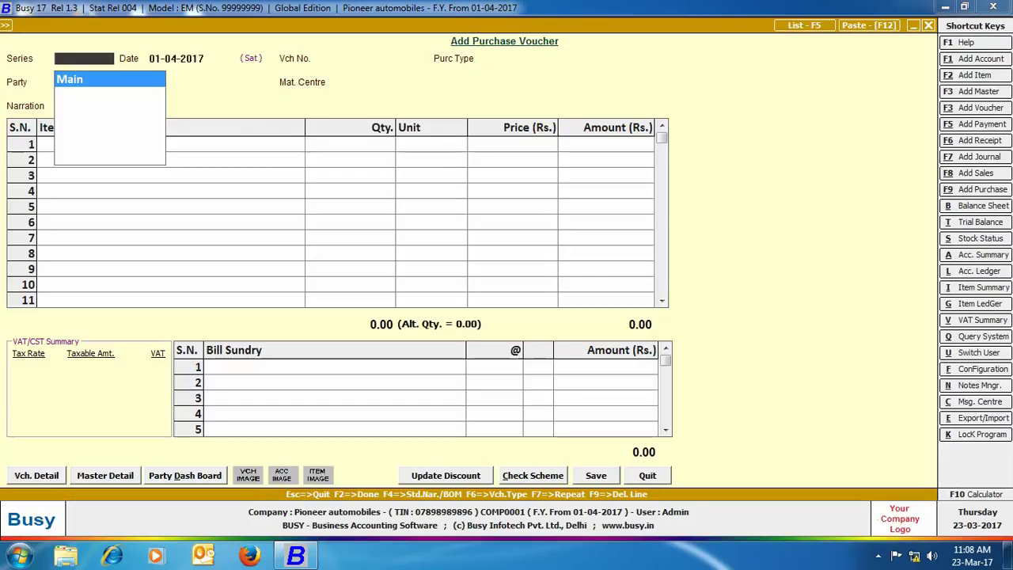
pyautogui.press('Return')
pyautogui.press('Down')
pyautogui.press('Down')
pyautogui.press('Down')
pyautogui.press('Return')
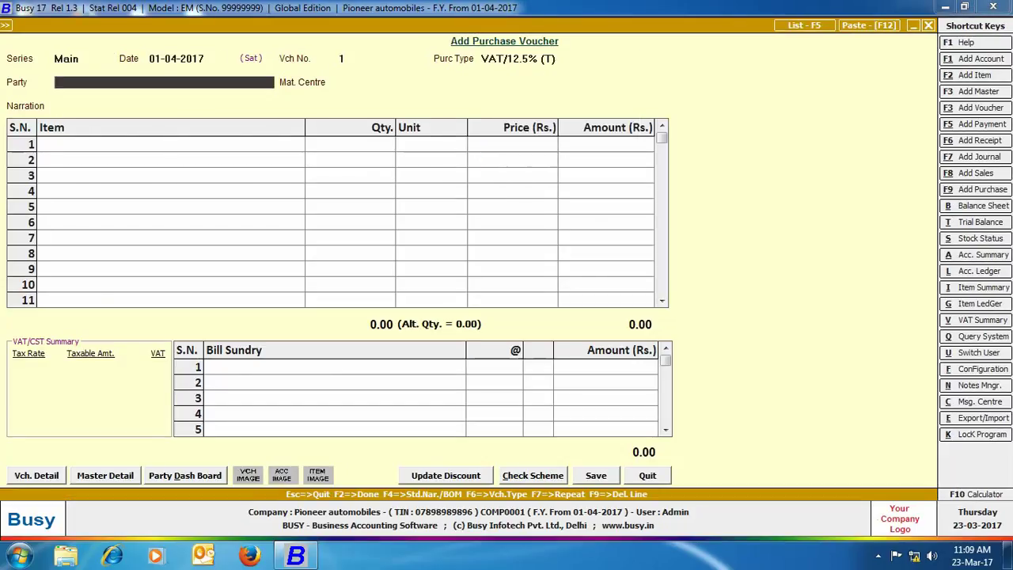
pyautogui.press('Return')
pyautogui.press('Return')
pyautogui.press('Return')
# Enter row 1 as 10 Boxes of Castrol GTX Magnatec Engine Oil
pyautogui.write('cas')
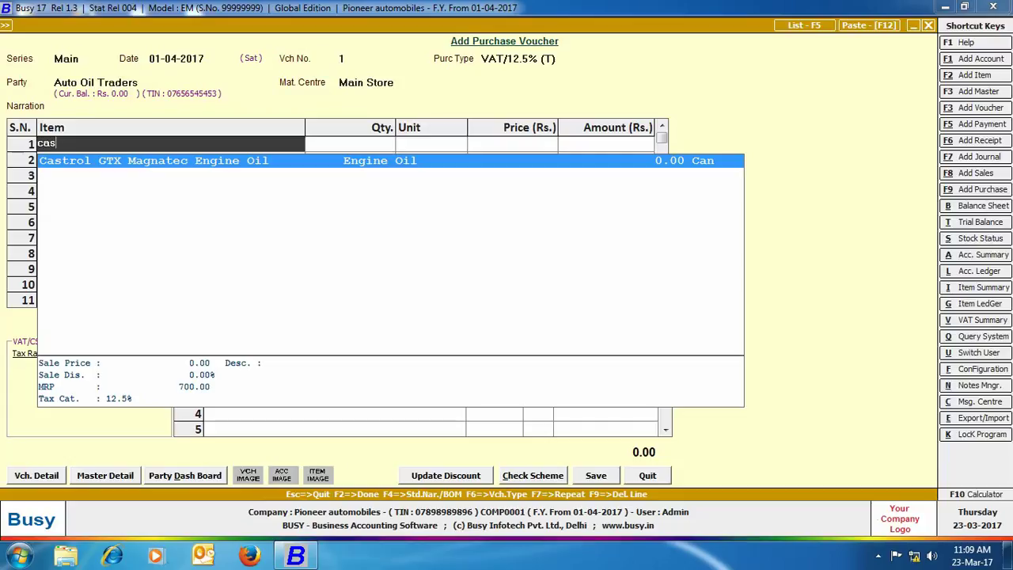
pyautogui.press('Return')
pyautogui.write('10')
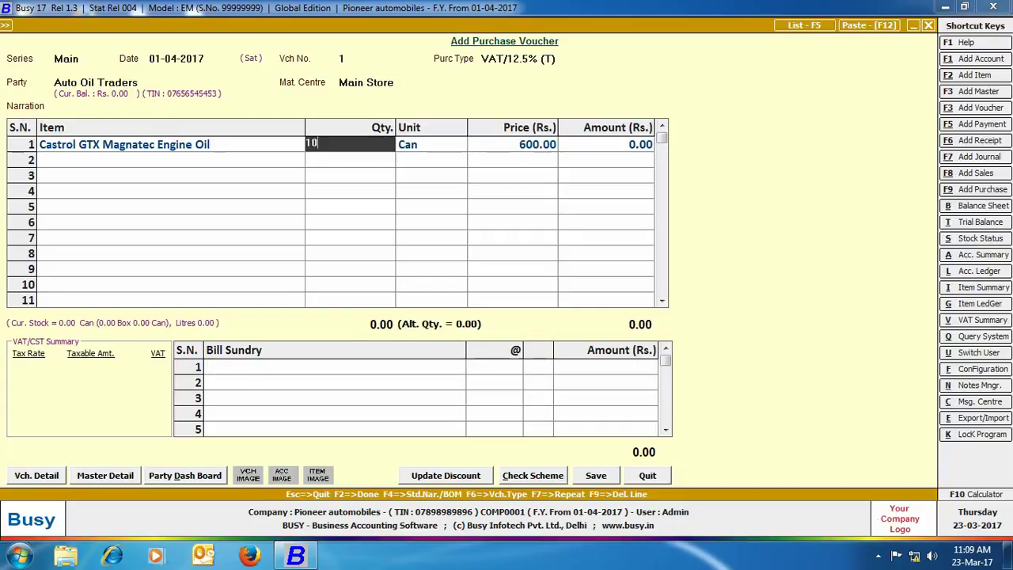
pyautogui.press('Return')
pyautogui.write('bo')
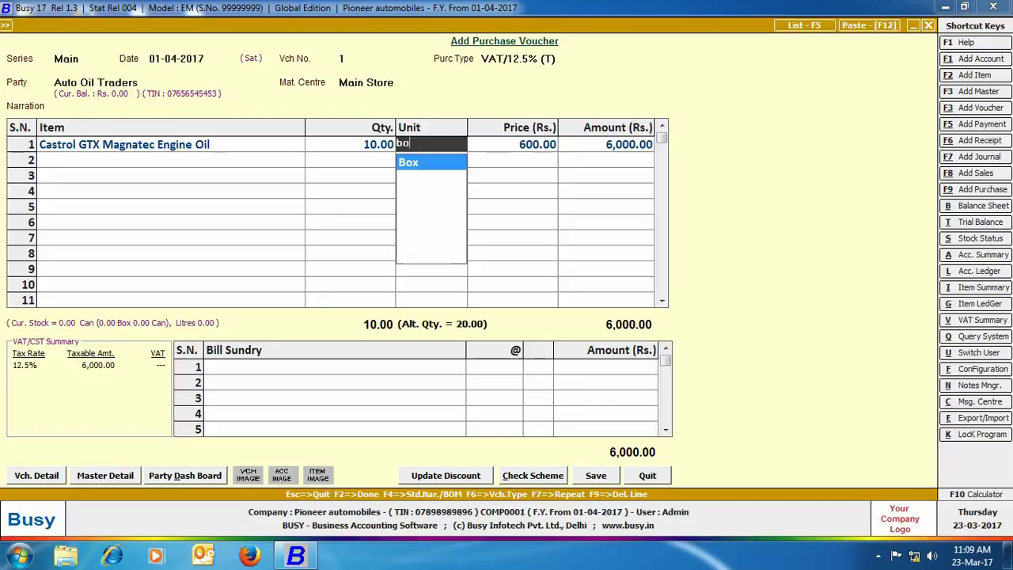
pyautogui.press('Return')
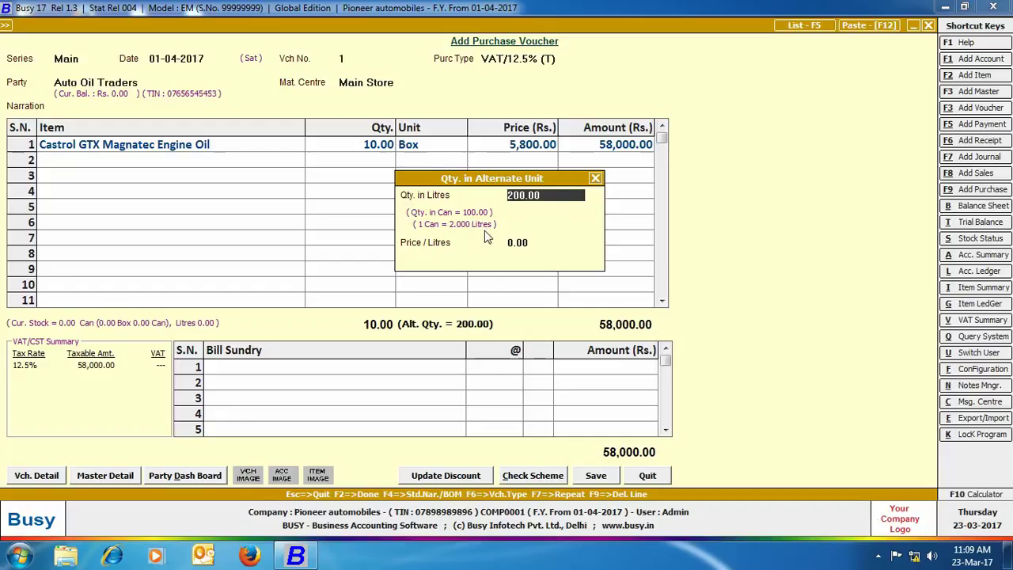
pyautogui.click(595, 179)
pyautogui.press('Return')
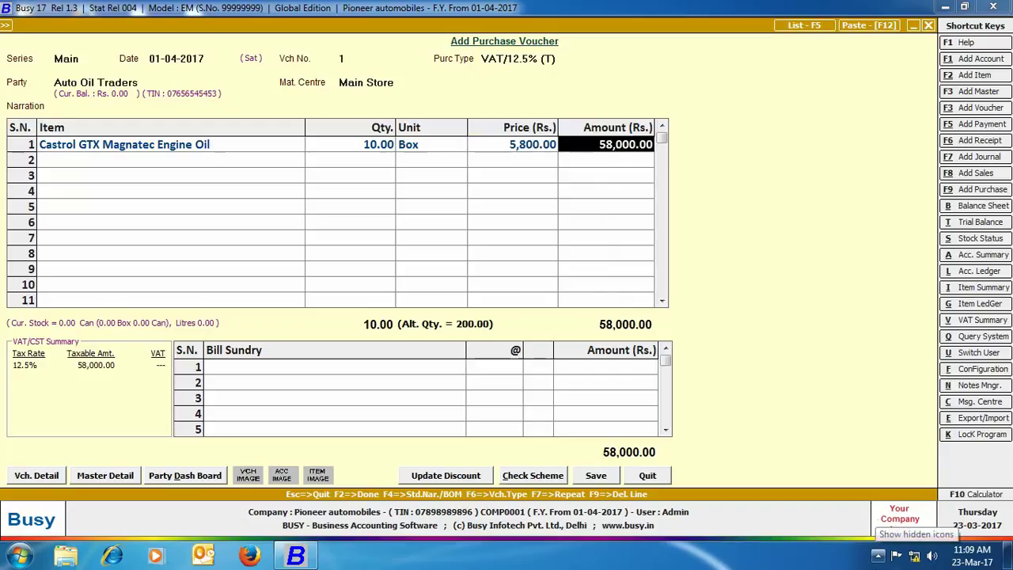
pyautogui.press('Return')
# Enter row 2 as 5 Cans of Castrol GTX at 600.00 each
pyautogui.write('cast')
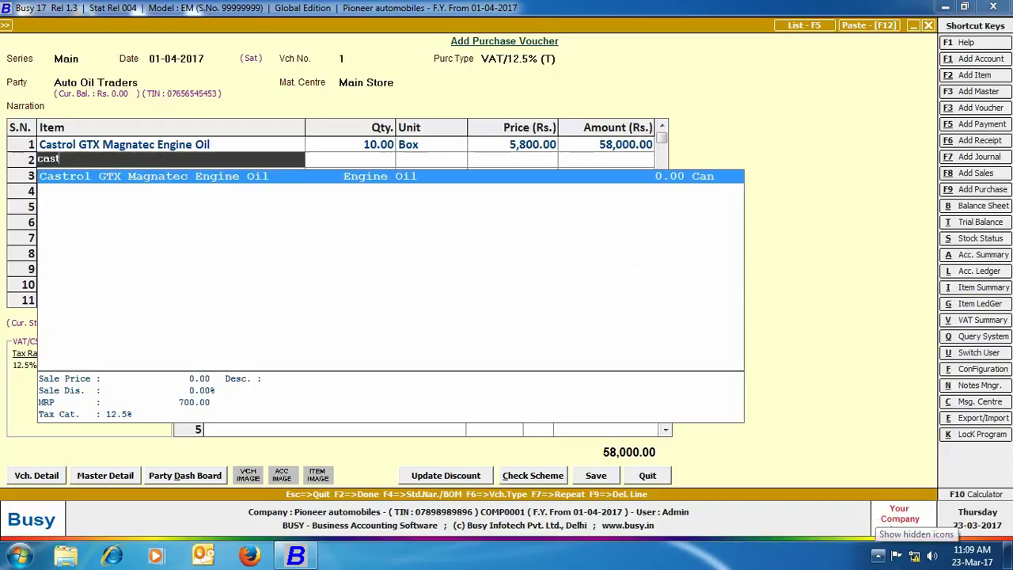
pyautogui.press('Return')
pyautogui.write('5')
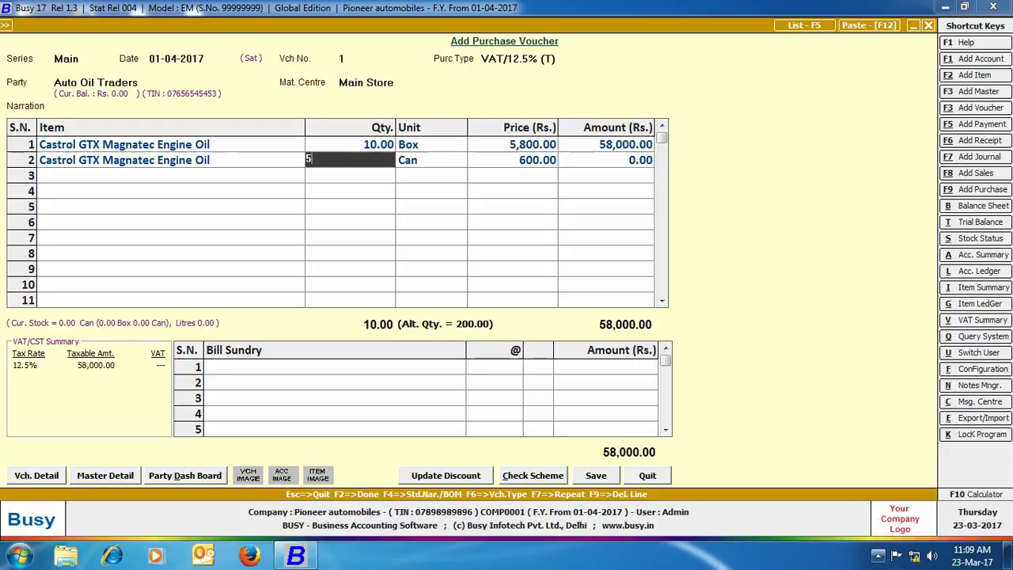
pyautogui.press('Return')
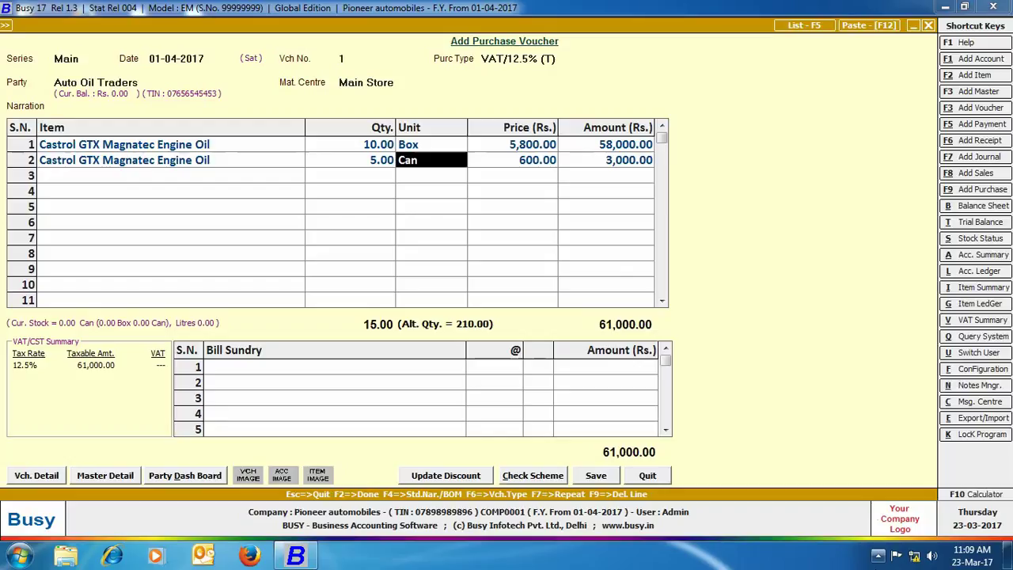
pyautogui.press('Return')
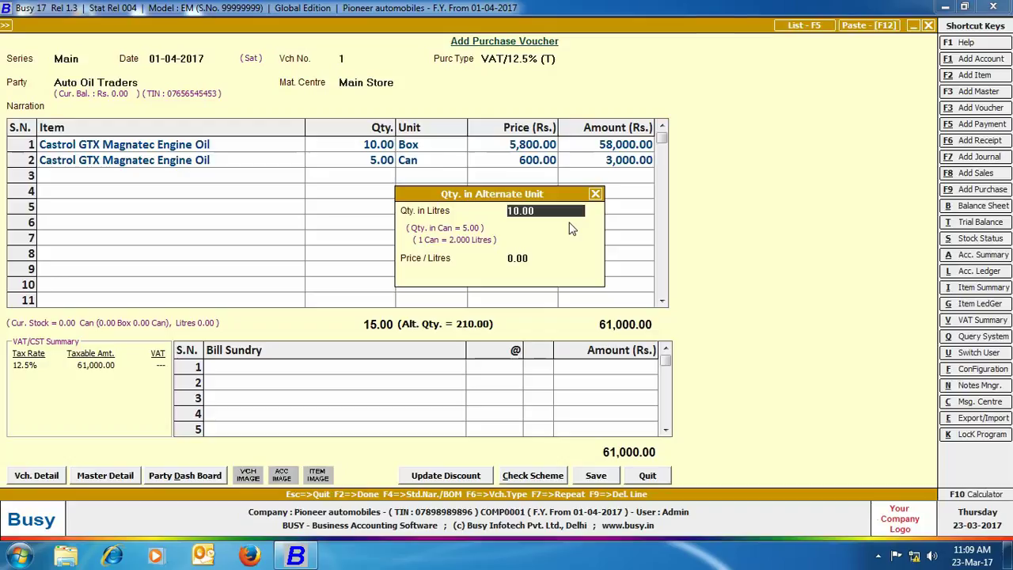
pyautogui.click(595, 194)
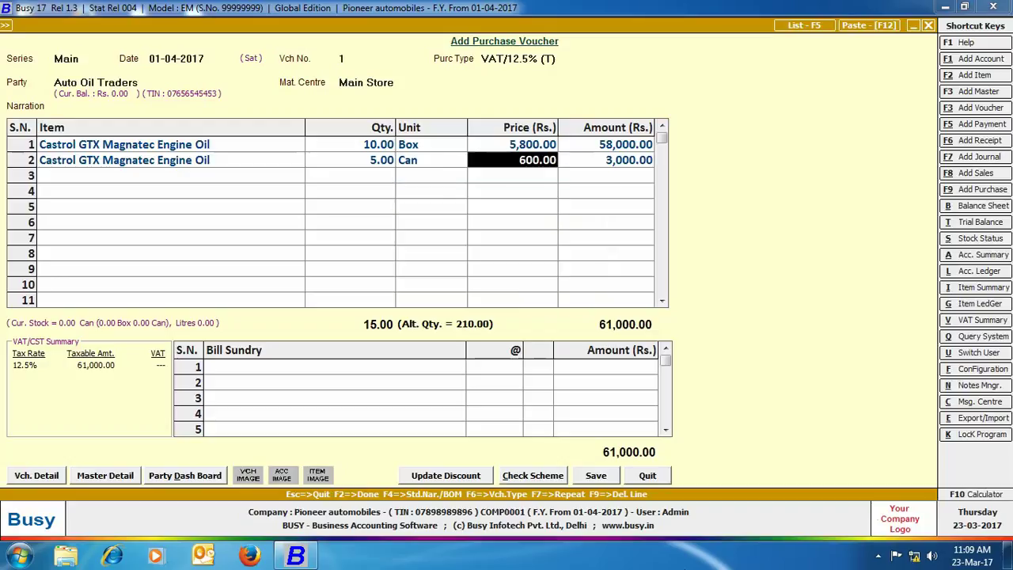
pyautogui.press('Return')
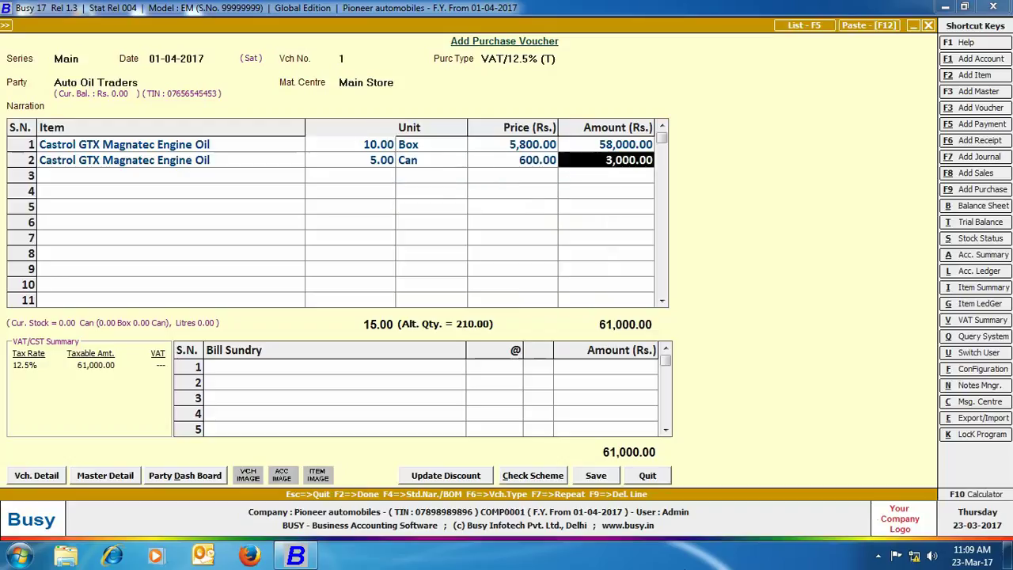
pyautogui.press('Return')
# Add VAT as the bill sundry and save the purchase totalling 68,625.00
pyautogui.write('vat')
pyautogui.press('Return')
pyautogui.press('F2')
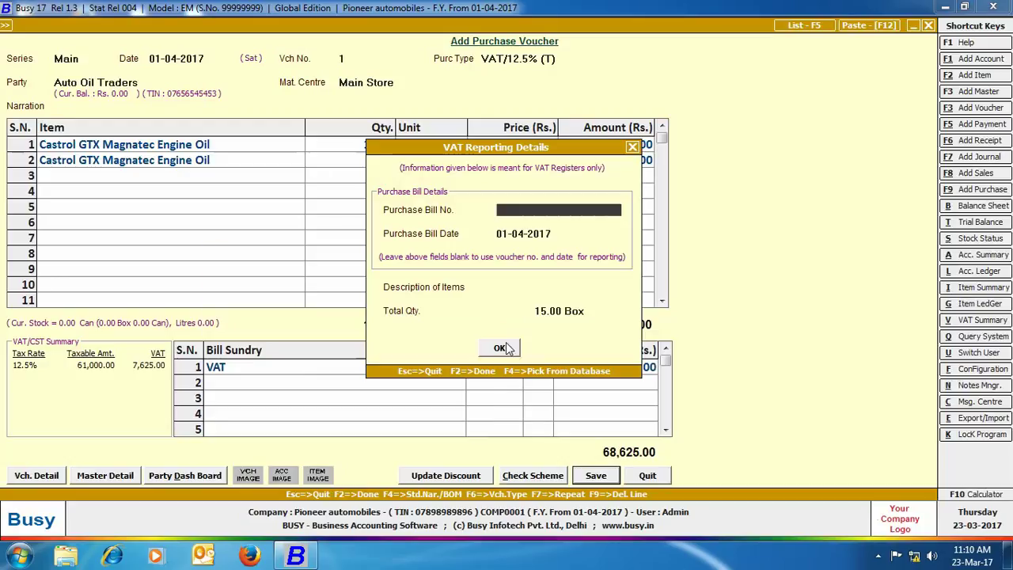
pyautogui.press('Return')
# Close the purchase voucher and start a new sales voucher
pyautogui.click(928, 25)
pyautogui.press('Up')
pyautogui.press('Up')
pyautogui.press('Down')
pyautogui.press('Return')
# Set sale date 05-04-2017, sale type VAT/12.5% (T), and party Lube Oil Company
pyautogui.write('05-04')
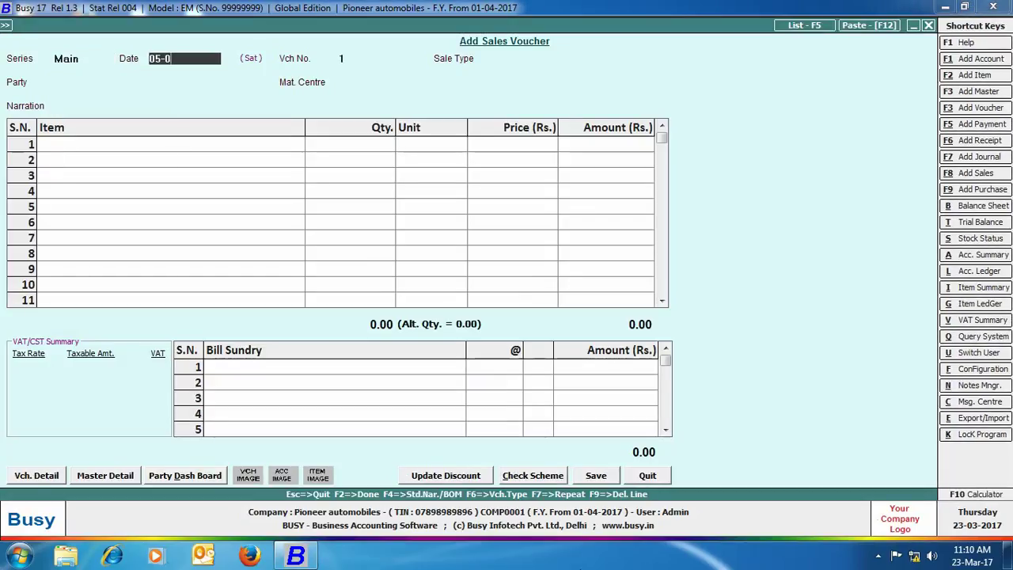
pyautogui.press('Return')
pyautogui.write('vat')
pyautogui.press('Down')
pyautogui.press('Down')
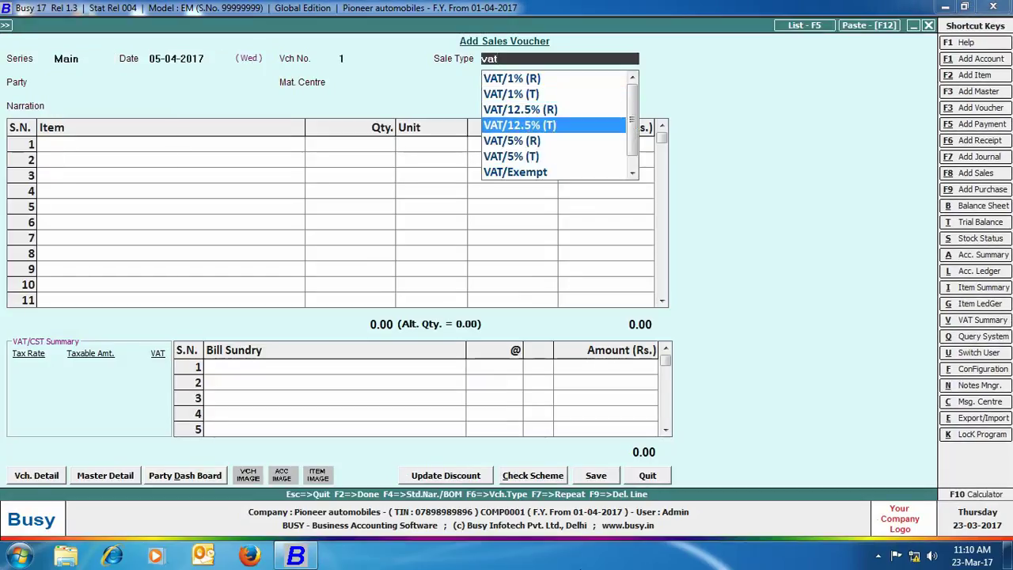
pyautogui.press('Return')
pyautogui.write('lube')
pyautogui.press('Return')
# Sell 1 Box (20 litres) of Castrol GTX from Main Store at 350.00 per litre
pyautogui.press('Return')
pyautogui.write('cas')
pyautogui.press('Return')
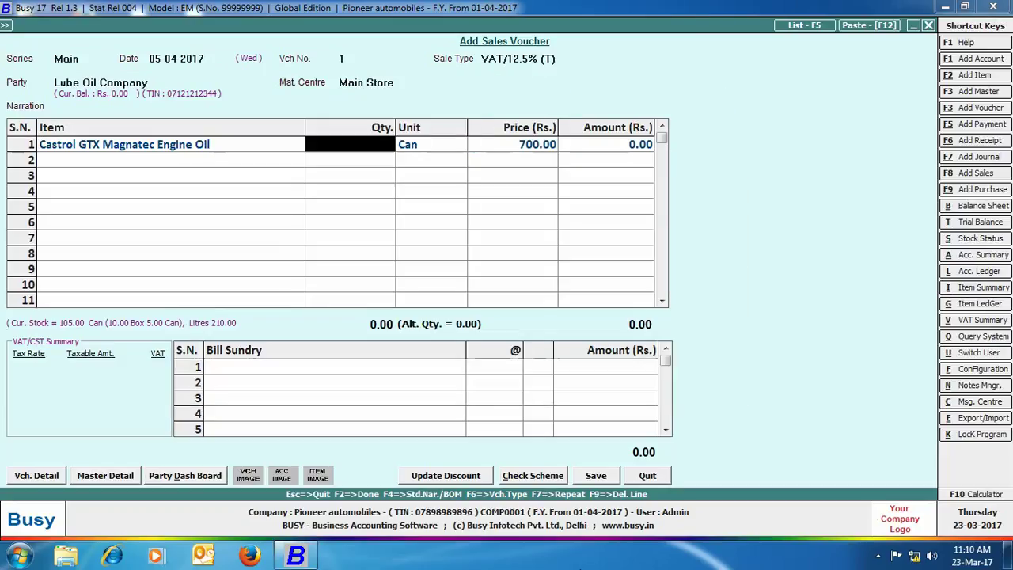
pyautogui.write('1')
pyautogui.press('Return')
pyautogui.press('Return')
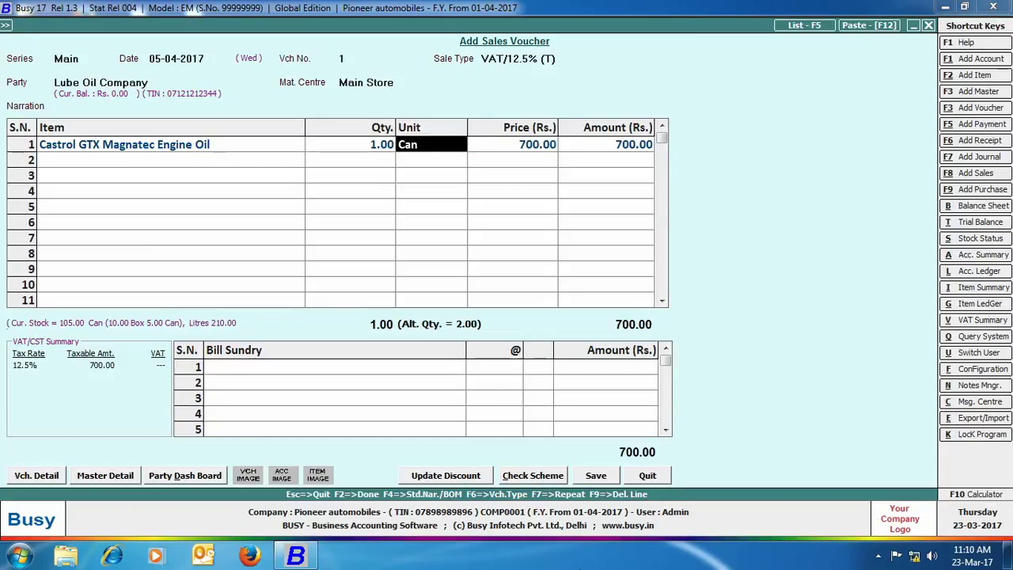
pyautogui.write('bo')
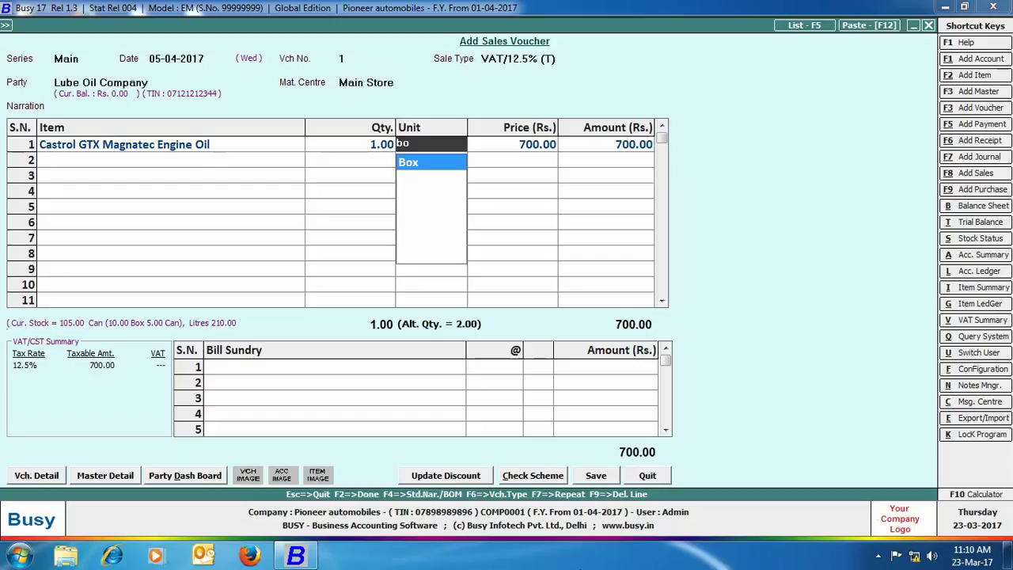
pyautogui.press('Return')
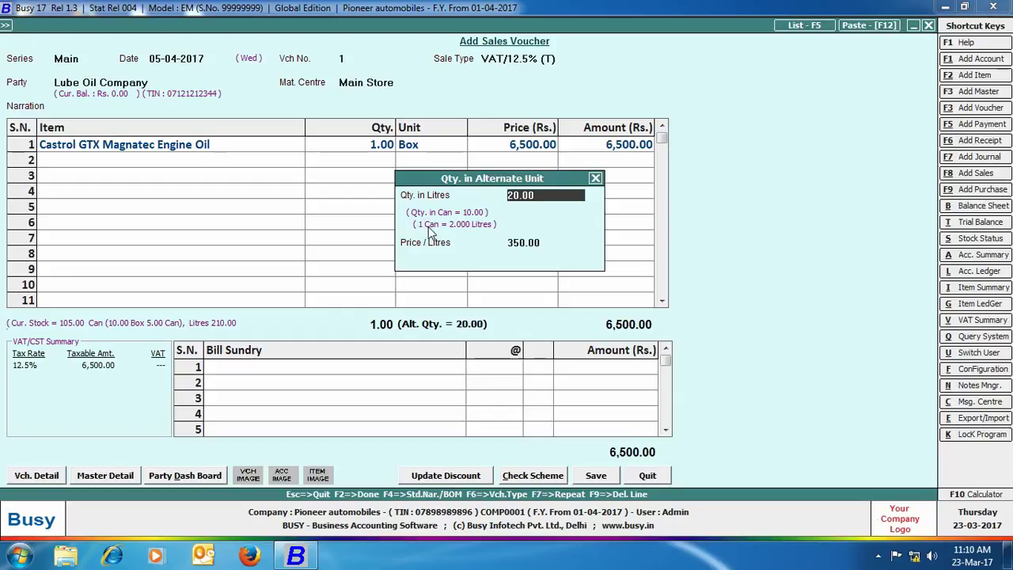
pyautogui.press('Return')
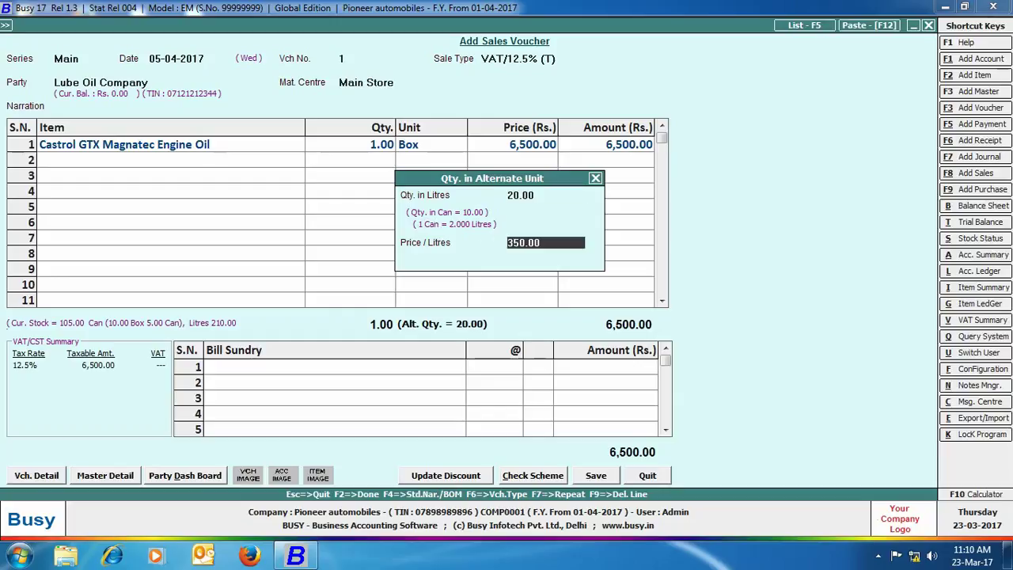
pyautogui.press('Return')
pyautogui.press('Return')
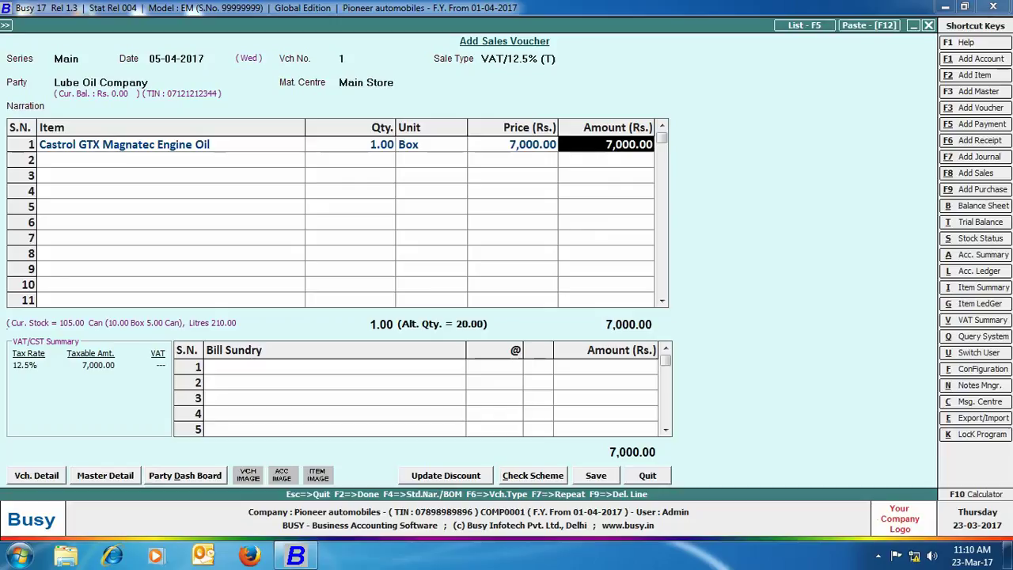
# Add 2 Cans of Castrol GTX at 700.00, apply VAT, and save the sale
pyautogui.press('Return')
pyautogui.press('Return')
pyautogui.write('2')
pyautogui.press('Return')
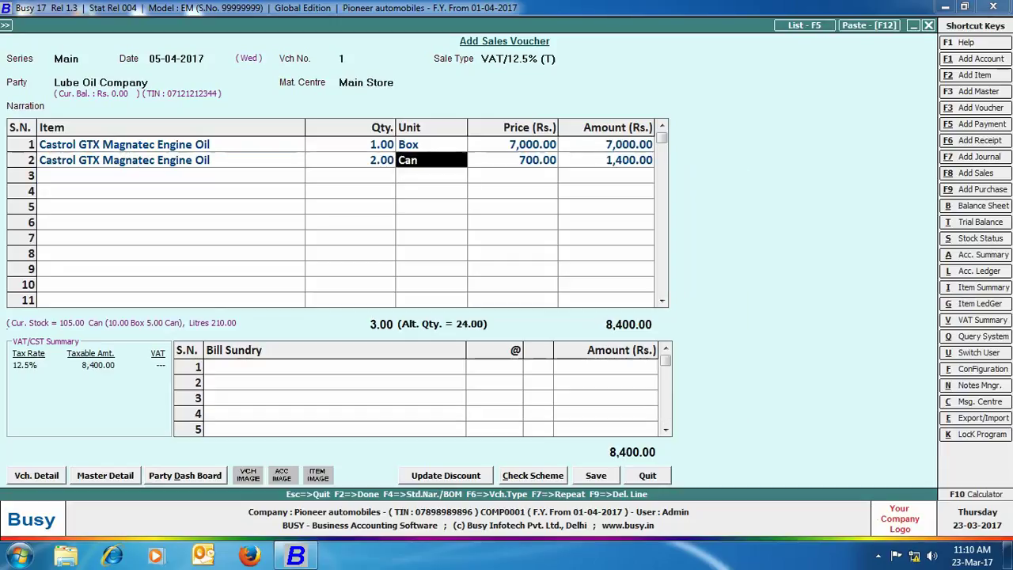
pyautogui.press('Return')
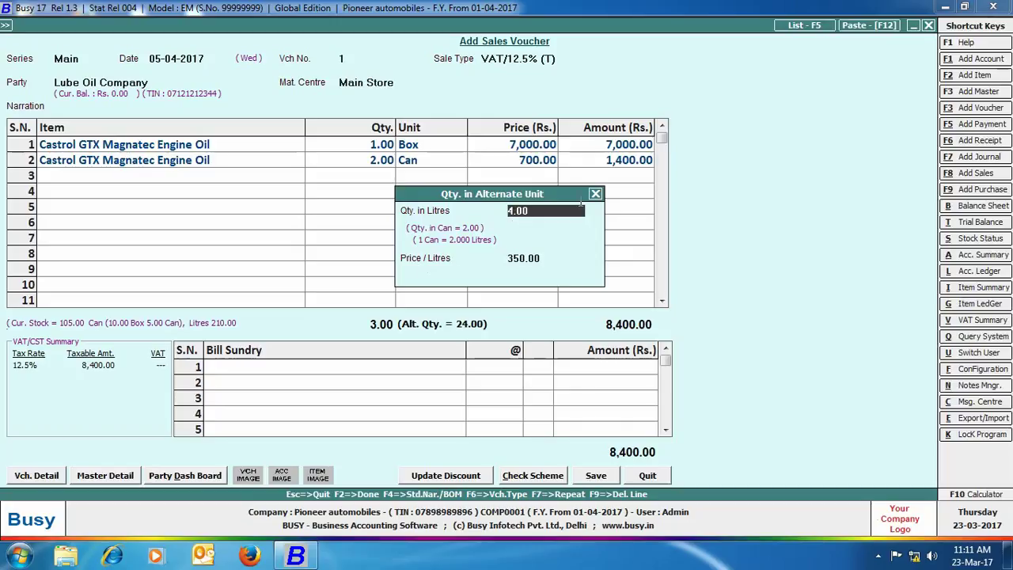
pyautogui.click(595, 194)
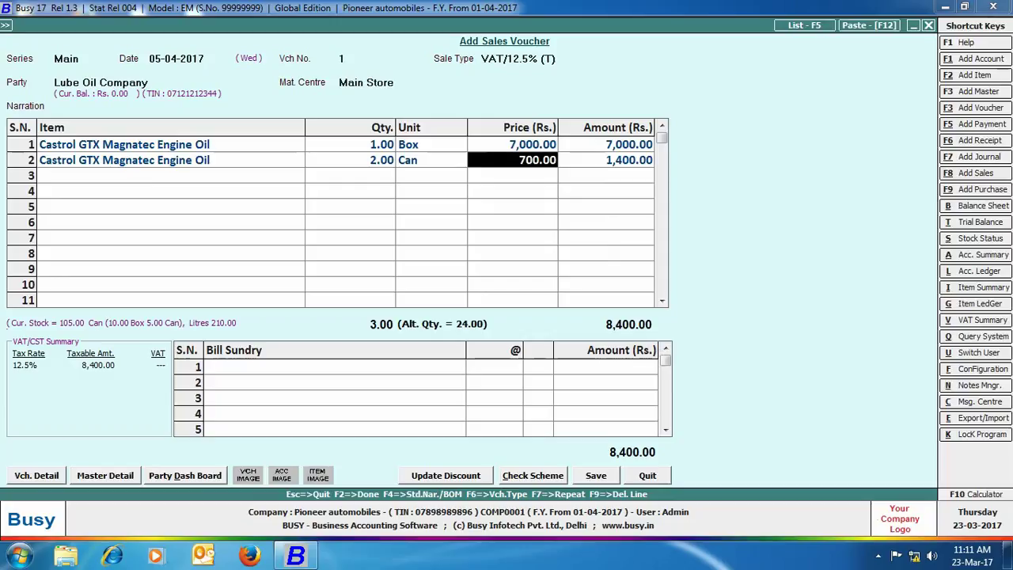
pyautogui.press('Return')
pyautogui.press('Return')
pyautogui.press('Return')
pyautogui.write('V')
pyautogui.press('Return')
pyautogui.press('Return')
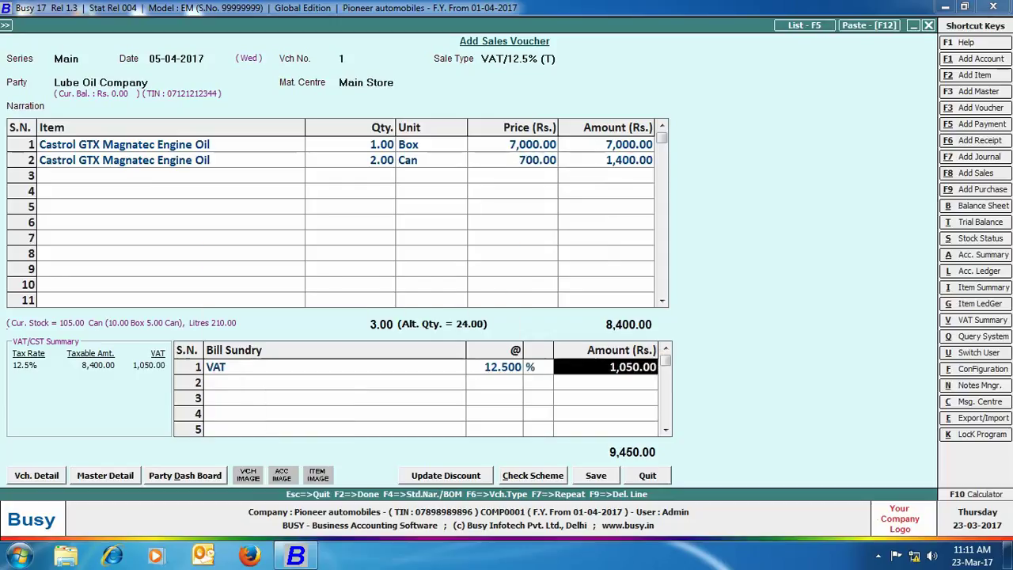
pyautogui.click(595, 475)
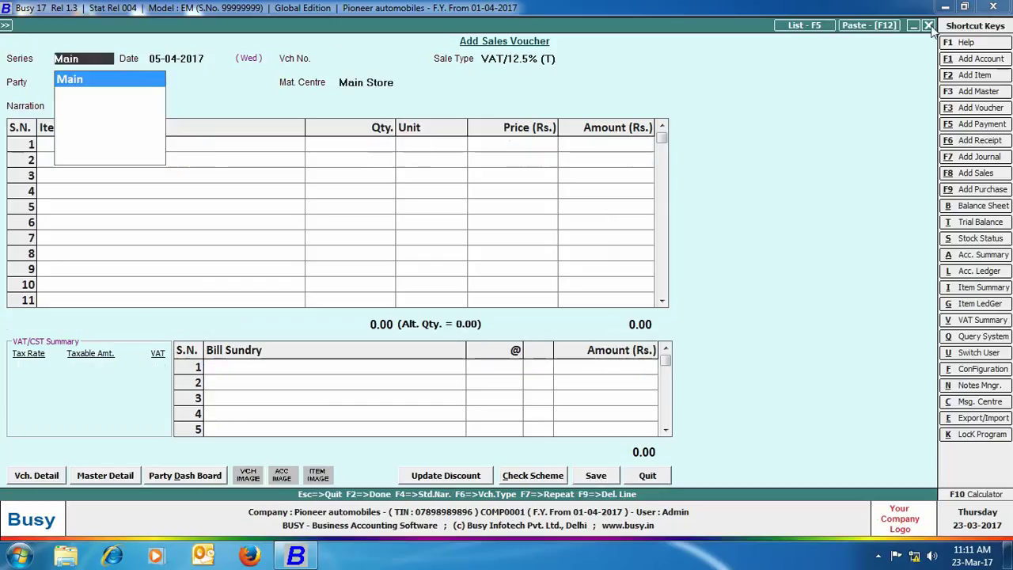
# Close the sales voucher and open the Stock Status alphabetical closing stock, balances-only report
pyautogui.click(928, 25)
pyautogui.click(229, 23)
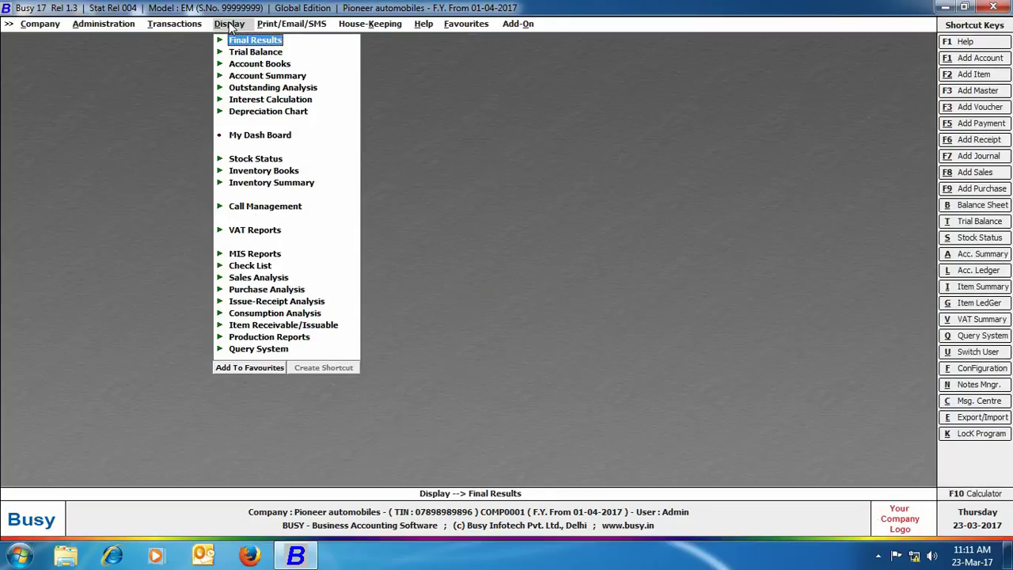
pyautogui.click(255, 158)
pyautogui.click(281, 183)
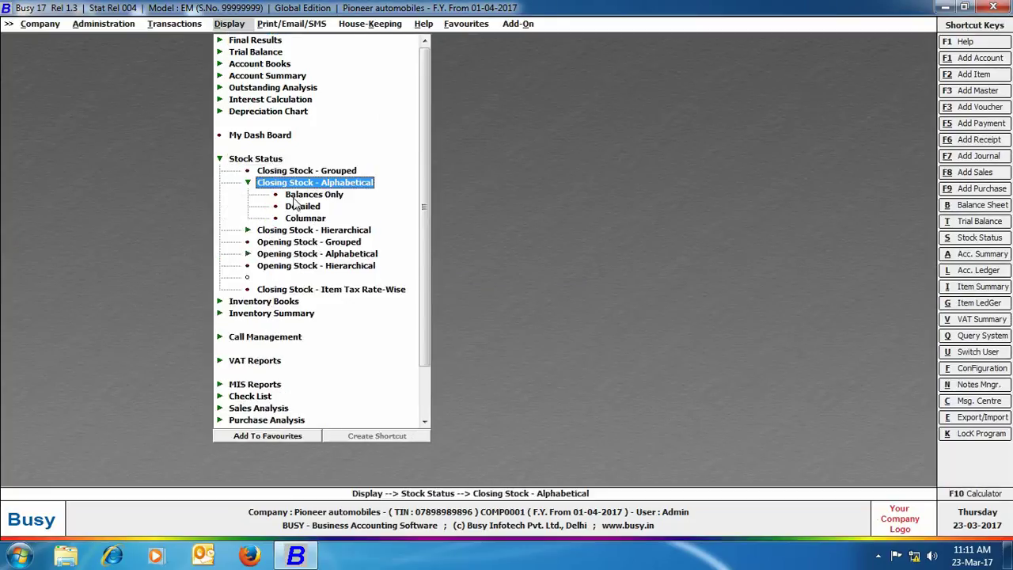
pyautogui.click(294, 197)
# Limit the report to Castrol GTX as of 05-04-2017, in both units, packaging Y
pyautogui.click(423, 320)
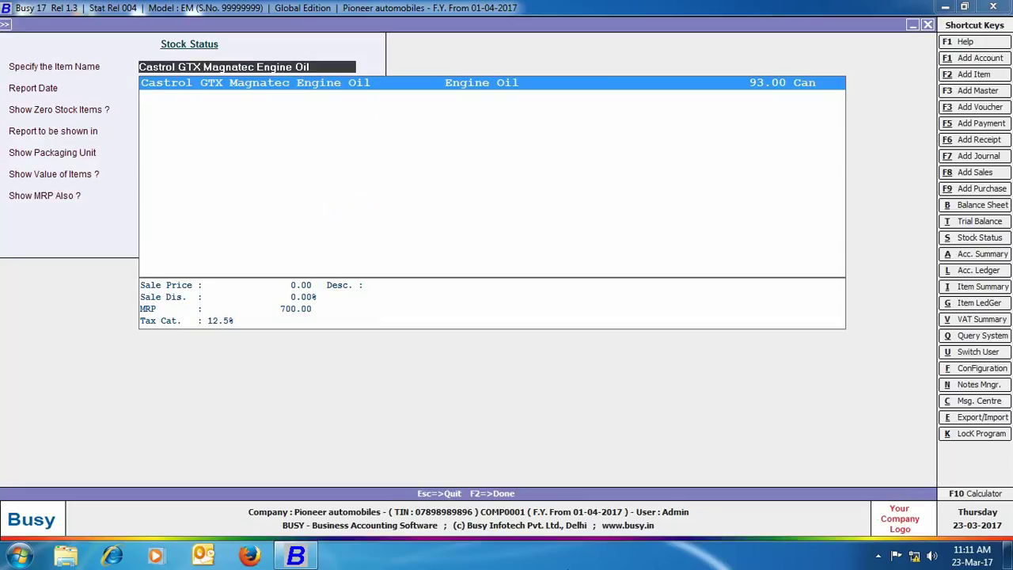
pyautogui.press('Return')
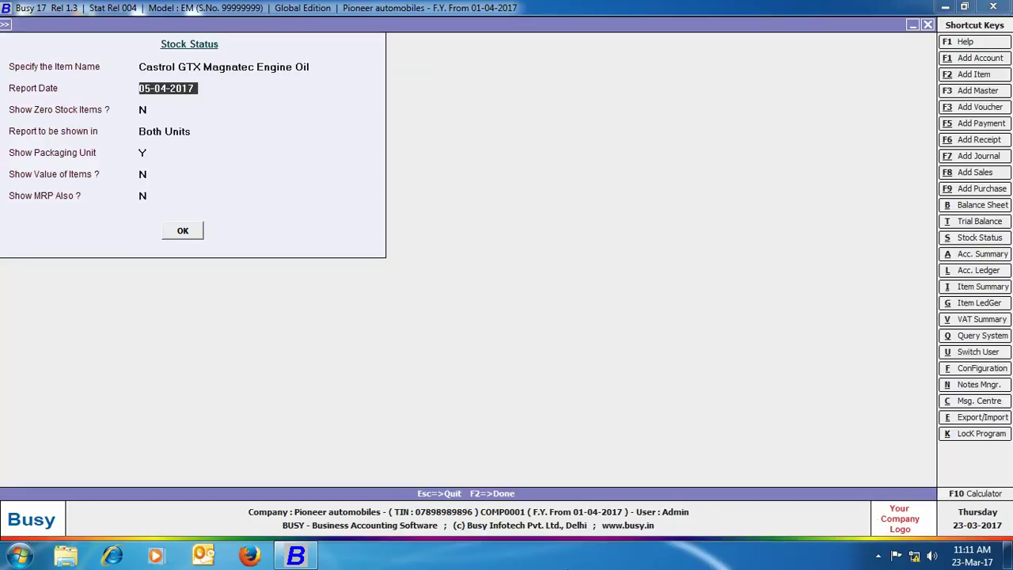
pyautogui.press('Return')
pyautogui.press('Return')
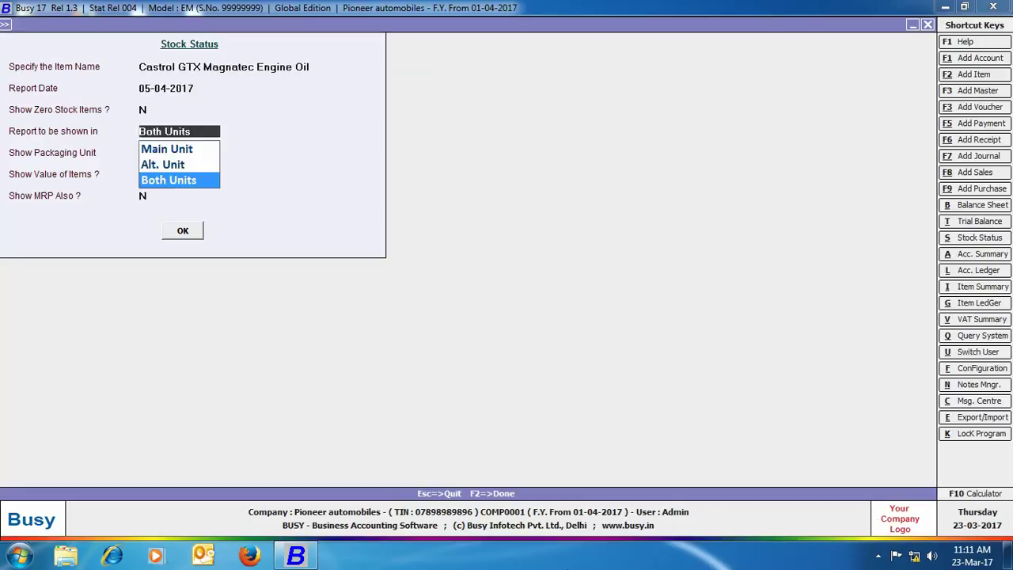
pyautogui.click(170, 180)
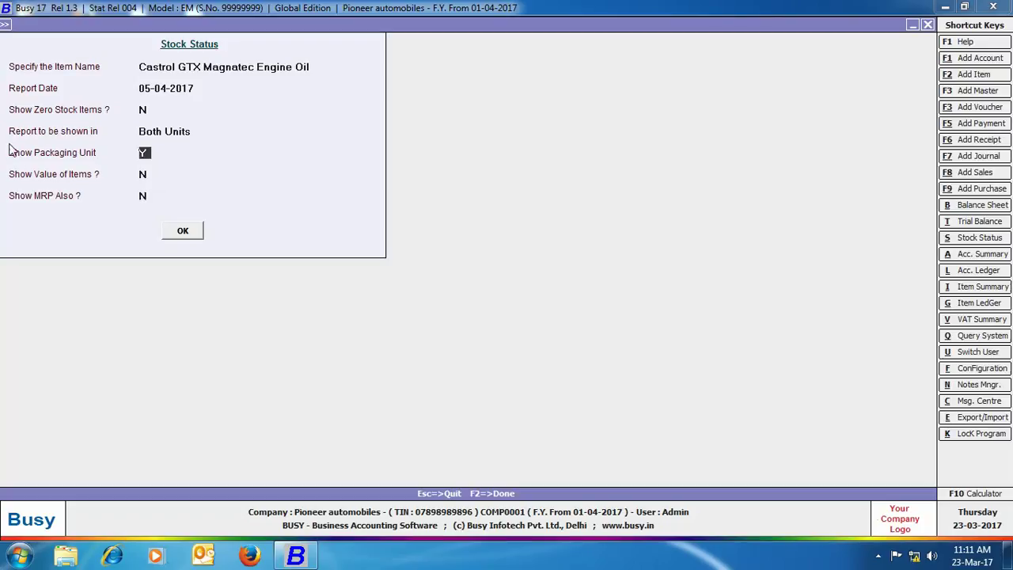
pyautogui.press('Return')
pyautogui.press('Return')
pyautogui.press('Return')
pyautogui.press('Return')
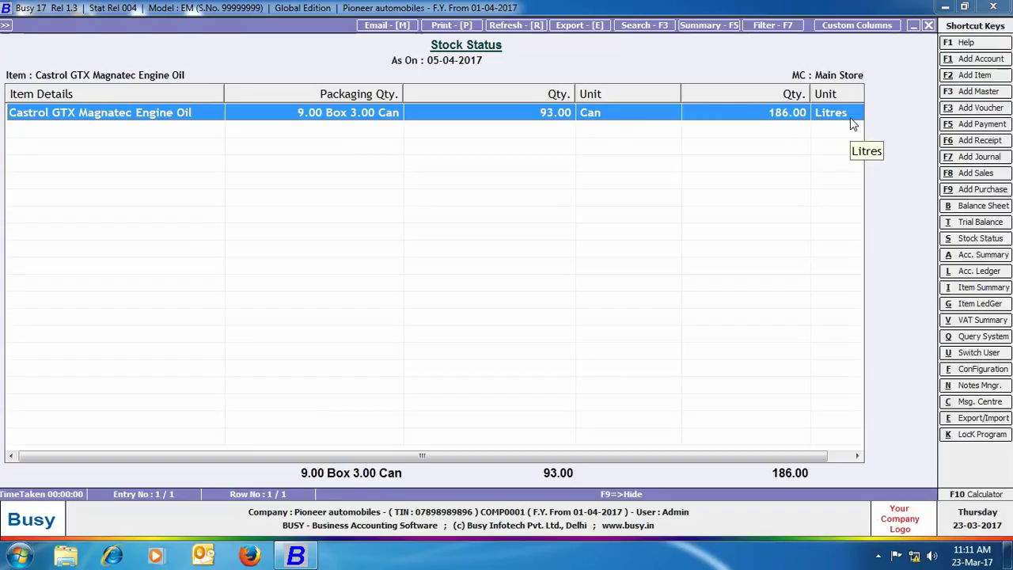
# Close the Stock Status report showing 93 cans / 186 litres and its option screens
pyautogui.click(929, 26)
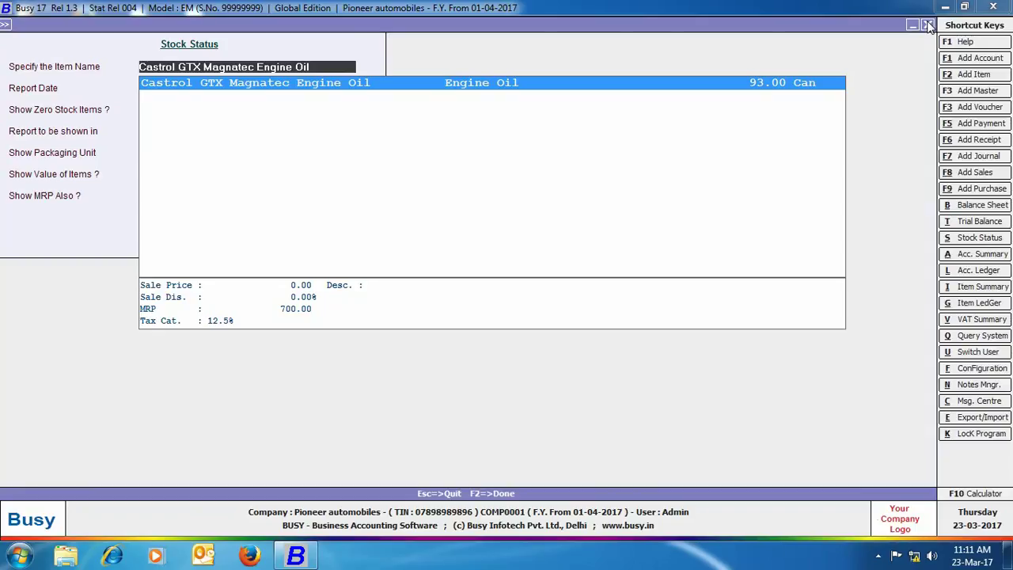
pyautogui.click(928, 24)
pyautogui.press('Escape')
pyautogui.press('Escape')
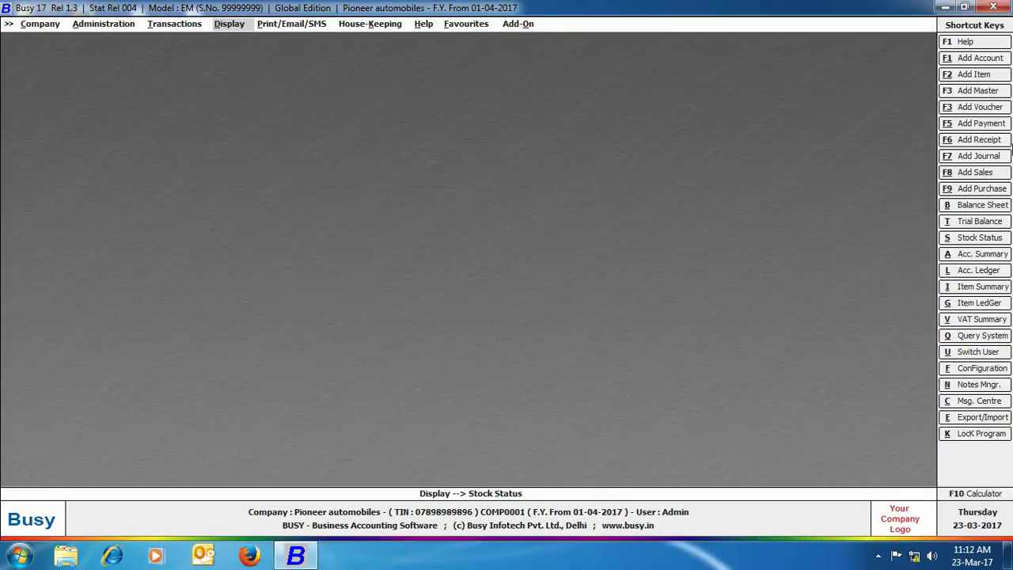